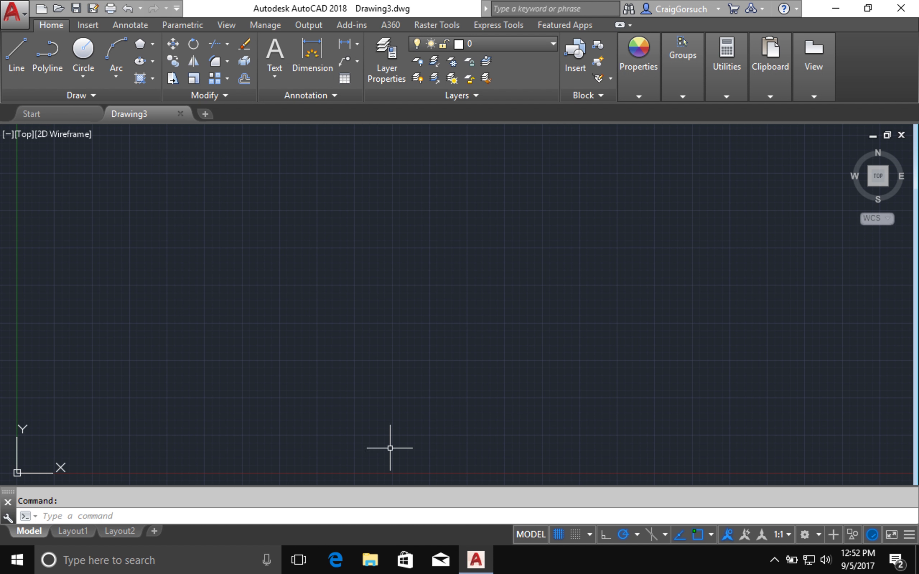
Step: Set the drawing's length units to Architectural
{"action": "type", "text": "un"}
{"action": "key", "text": "Return"}
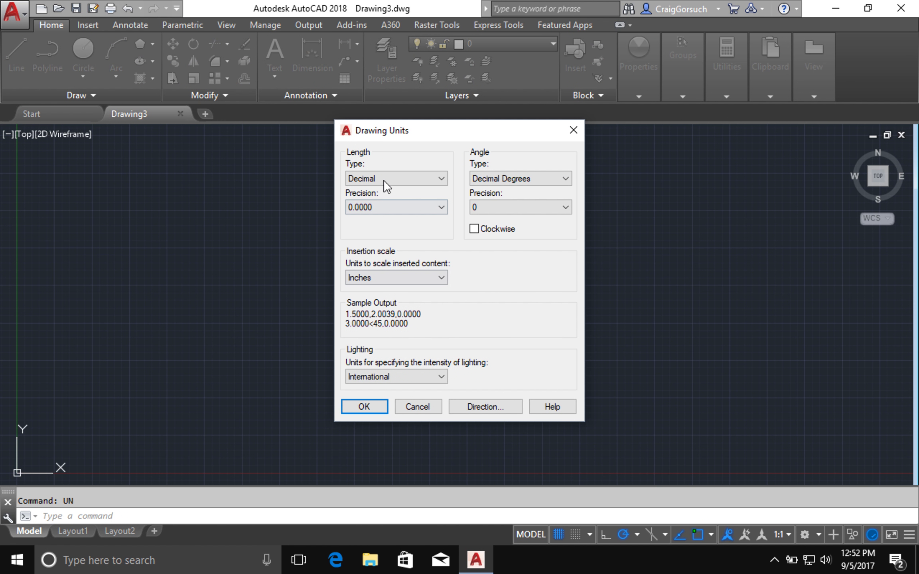
{"action": "left_click", "coordinate": [385, 181]}
{"action": "left_click", "coordinate": [379, 189]}
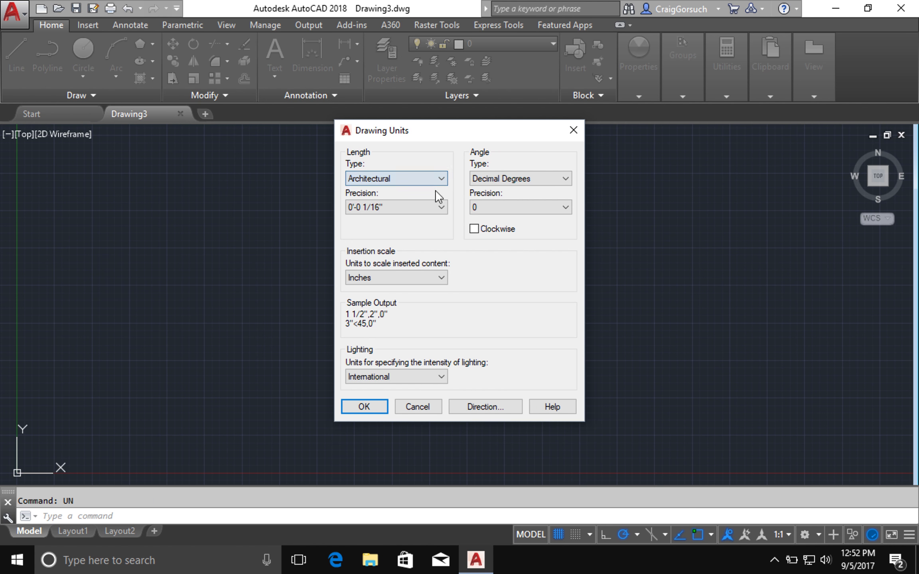
{"action": "left_click", "coordinate": [368, 406]}
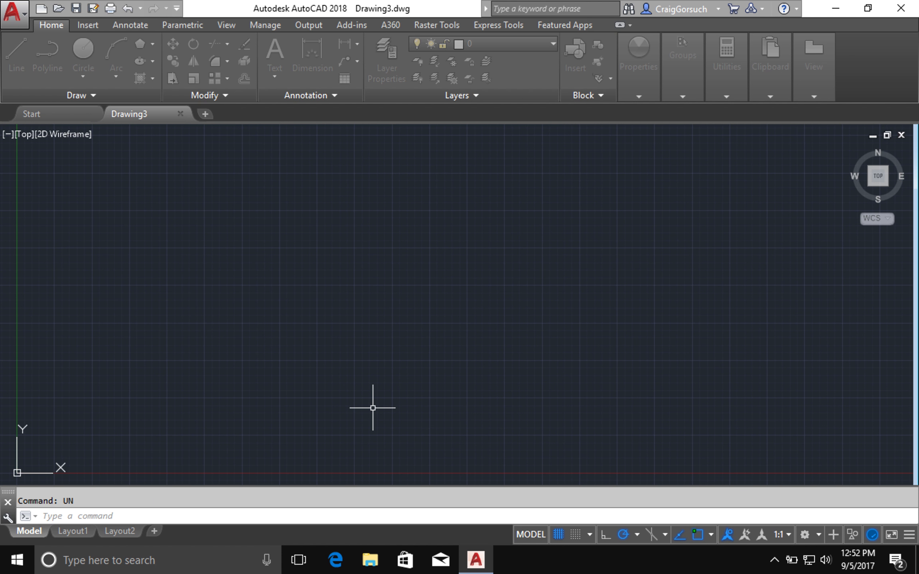
Step: Draw a horizontal line 24 inches long to the right from the origin 0,0
{"action": "mouse_move", "coordinate": [117, 420]}
{"action": "middle_mouse_down"}
{"action": "mouse_move", "coordinate": [546, 320]}
{"action": "mouse_move", "coordinate": [369, 272]}
{"action": "middle_mouse_up"}
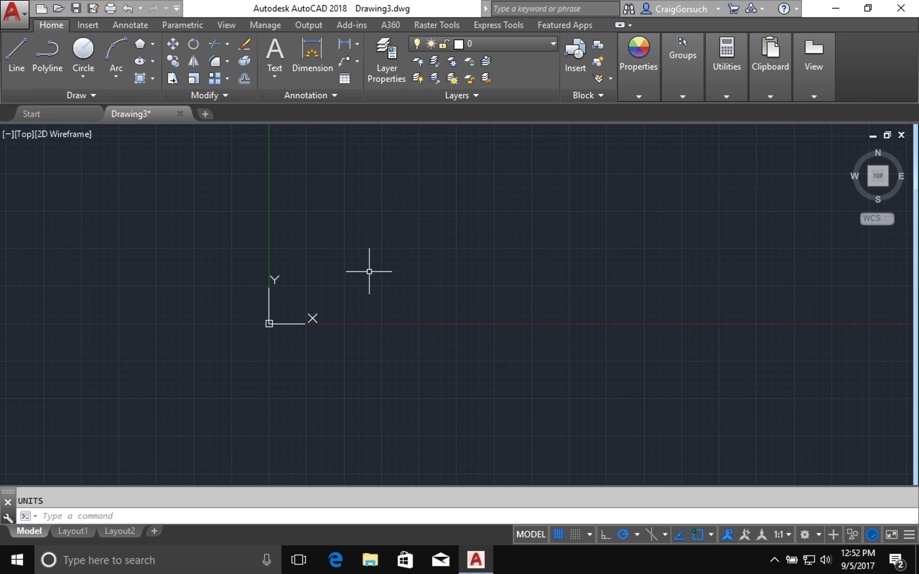
{"action": "type", "text": "l"}
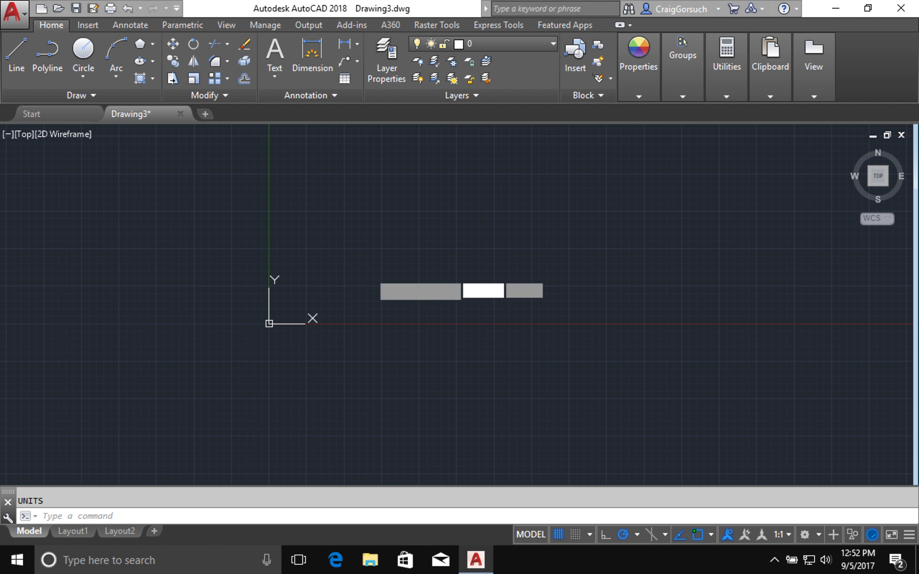
{"action": "key", "text": "Return"}
{"action": "type", "text": "0,0"}
{"action": "key", "text": "Return"}
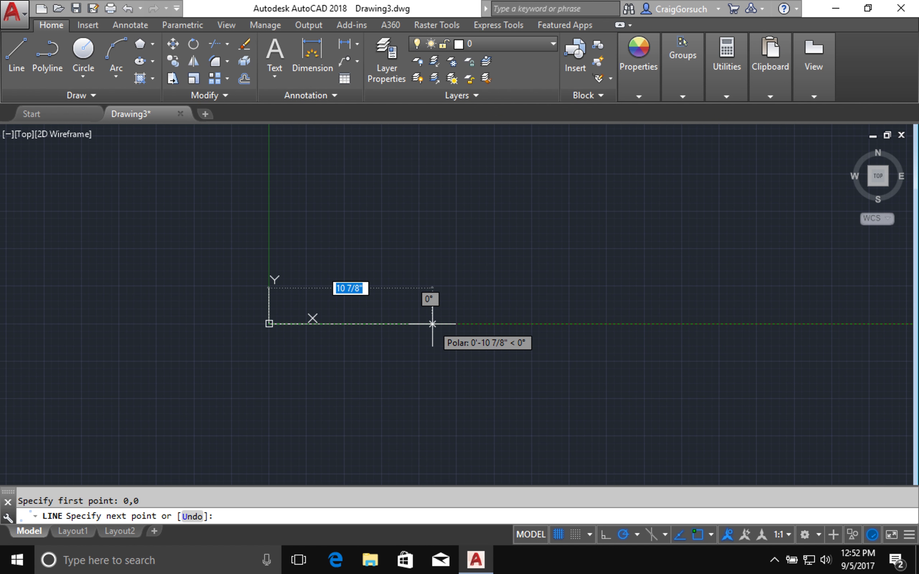
{"action": "type", "text": "24"}
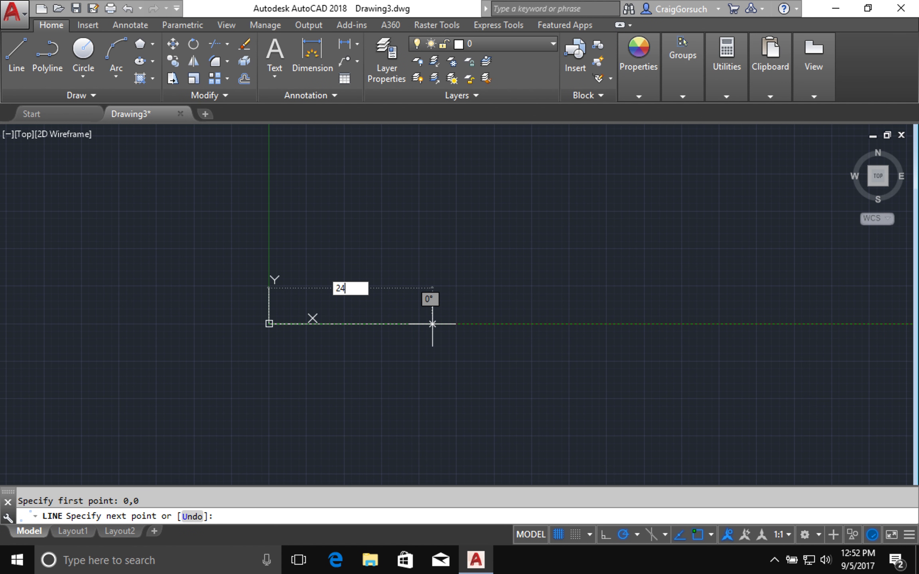
{"action": "key", "text": "Return"}
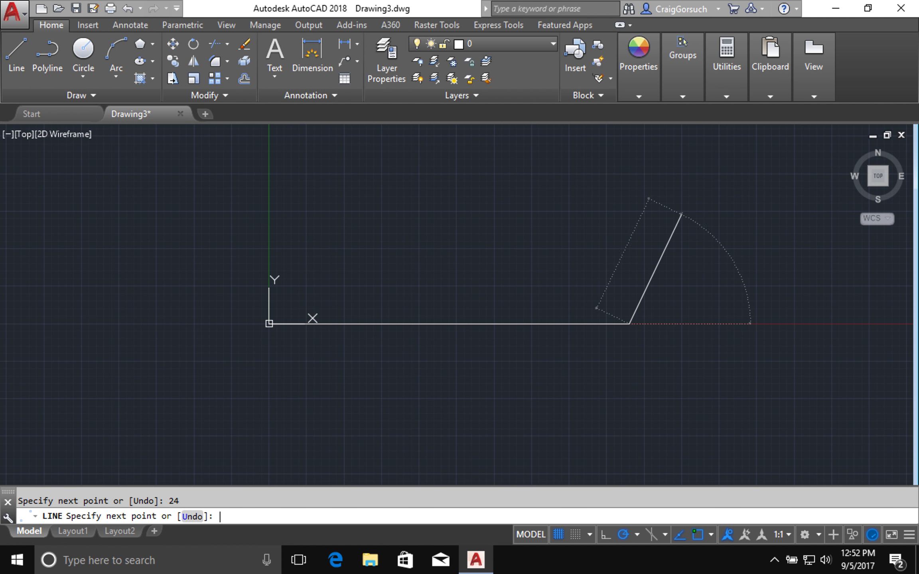
{"action": "key", "text": "Return"}
Step: Draw a vertical line 24 inches long straight up from the horizontal line's start point at the origin
{"action": "key", "text": "Return"}
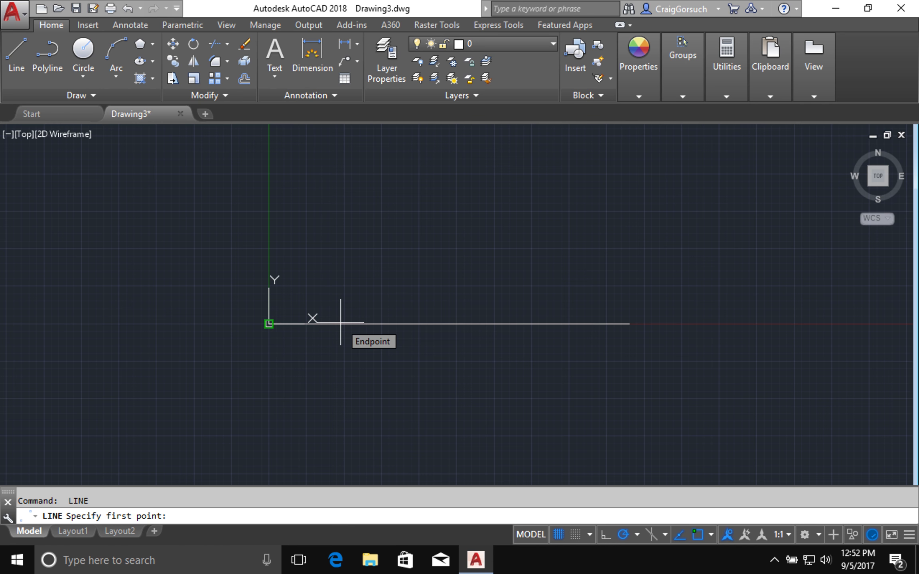
{"action": "left_click", "coordinate": [271, 323]}
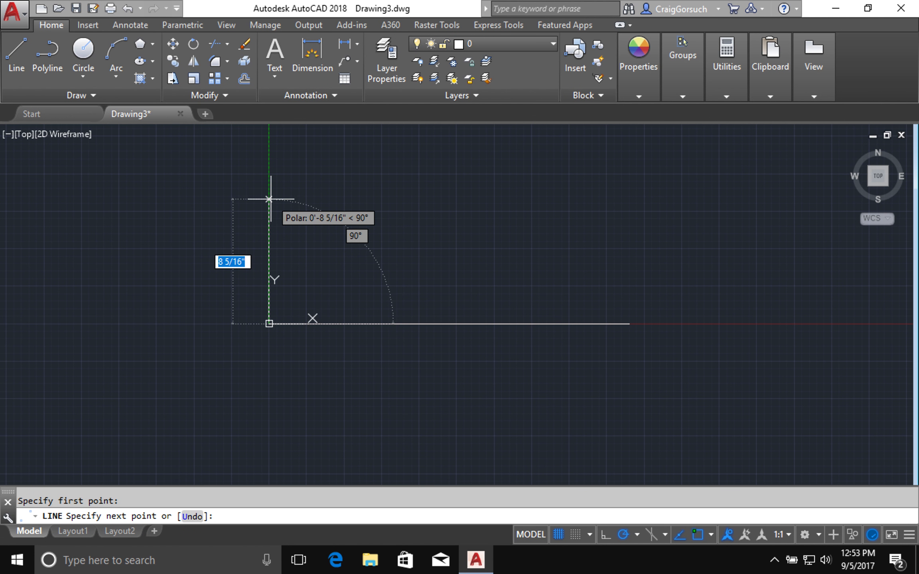
{"action": "type", "text": "2"}
{"action": "key", "text": "Return"}
{"action": "key", "text": "Return"}
{"action": "type", "text": "Z"}
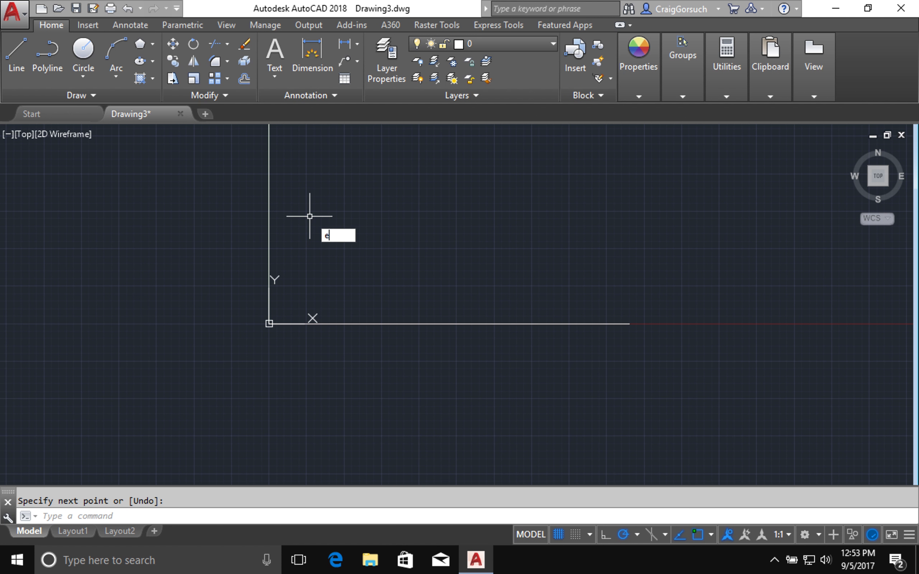
{"action": "key", "text": "Return"}
{"action": "type", "text": "E"}
{"action": "key", "text": "Escape"}
{"action": "key", "text": "Escape"}
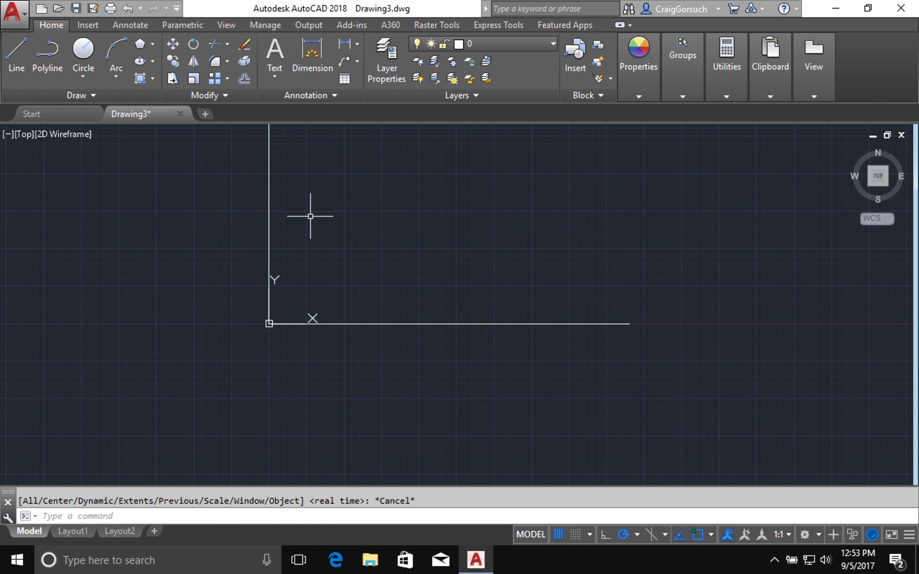
Step: Move the vertical line 12 inches straight down and undo that move
{"action": "middle_click_drag", "start_coordinate": [482, 246], "coordinate": [478, 328]}
{"action": "scroll", "coordinate": [479, 322], "scroll_direction": "down", "scroll_amount": 2}
{"action": "mouse_move", "coordinate": [454, 266]}
{"action": "middle_mouse_down"}
{"action": "mouse_move", "coordinate": [440, 267]}
{"action": "mouse_move", "coordinate": [447, 241]}
{"action": "middle_mouse_up"}
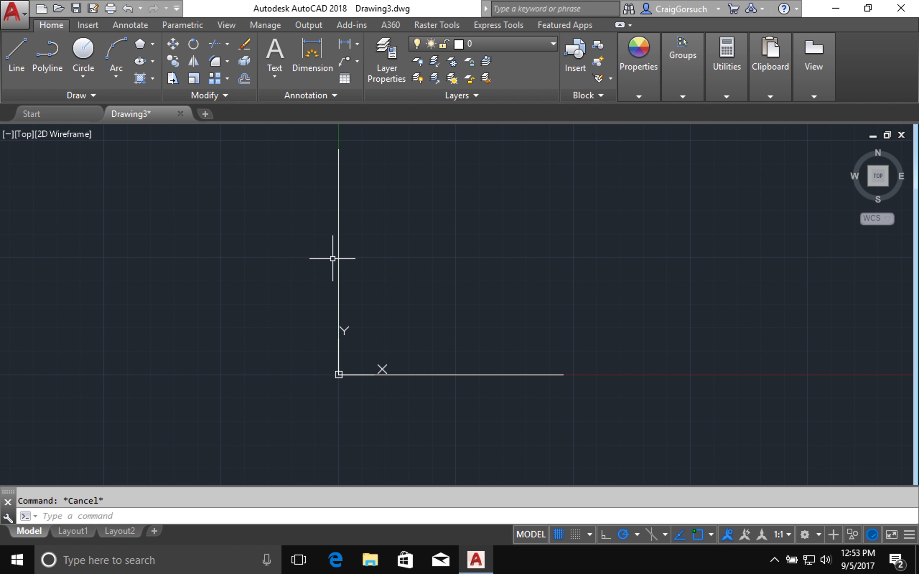
{"action": "key", "text": "Return"}
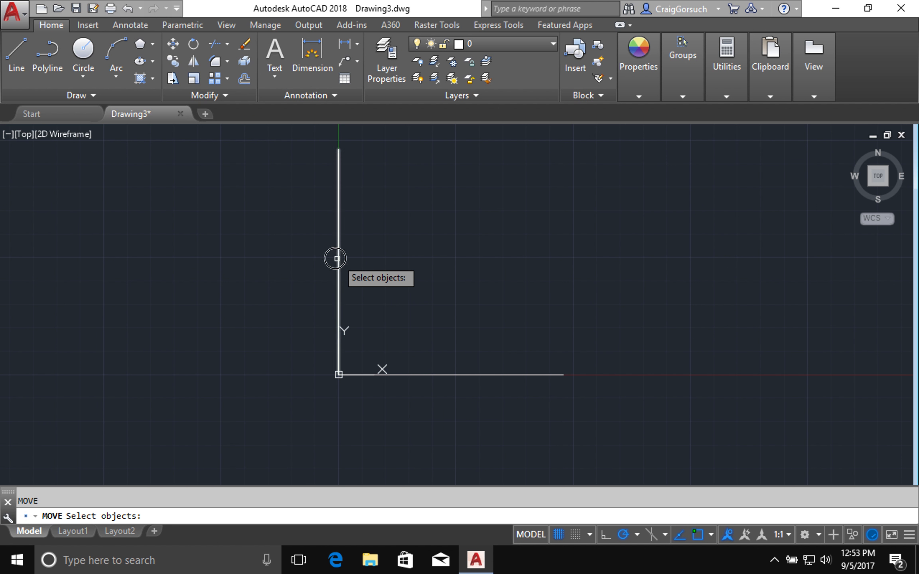
{"action": "left_click", "coordinate": [338, 256]}
{"action": "key", "text": "Return"}
{"action": "left_click", "coordinate": [405, 154]}
{"action": "type", "text": "12"}
{"action": "key", "text": "Return"}
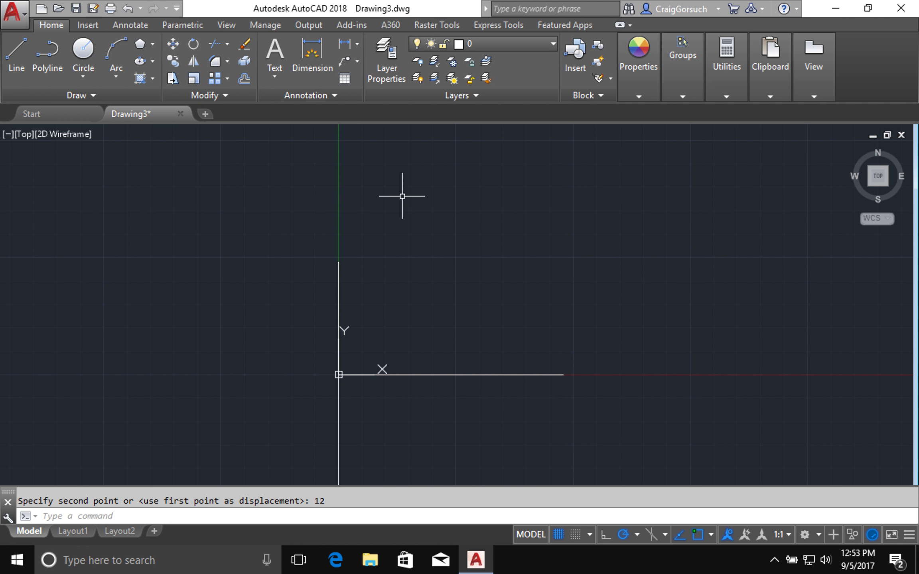
{"action": "type", "text": "u"}
{"action": "key", "text": "Return"}
Step: Move the vertical line 12 inches straight down to centre it on the horizontal line
{"action": "type", "text": "m"}
{"action": "key", "text": "Return"}
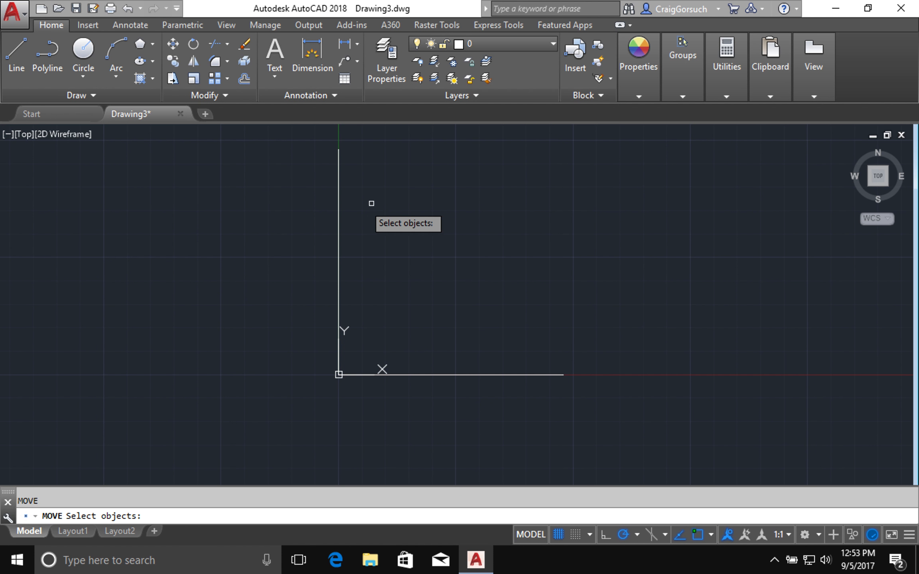
{"action": "left_click", "coordinate": [339, 206]}
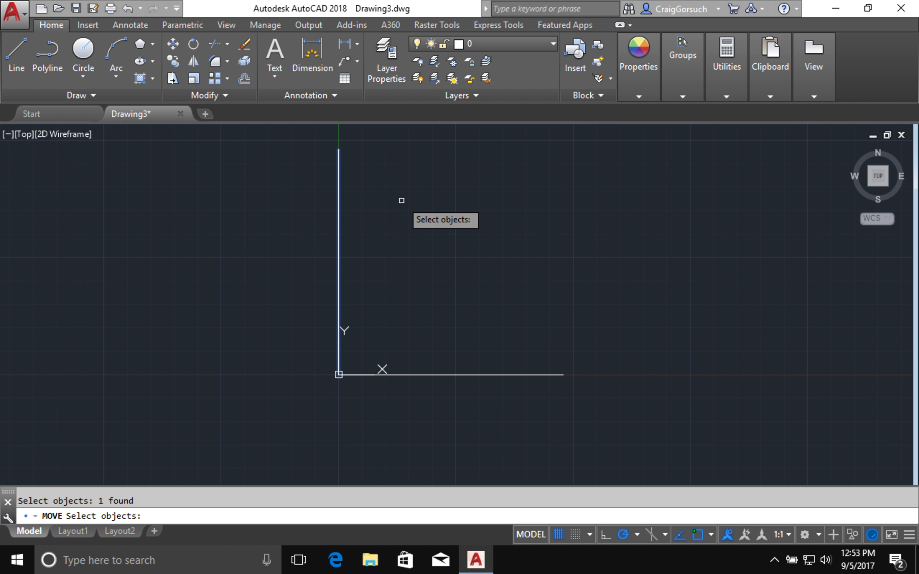
{"action": "key", "text": "Return"}
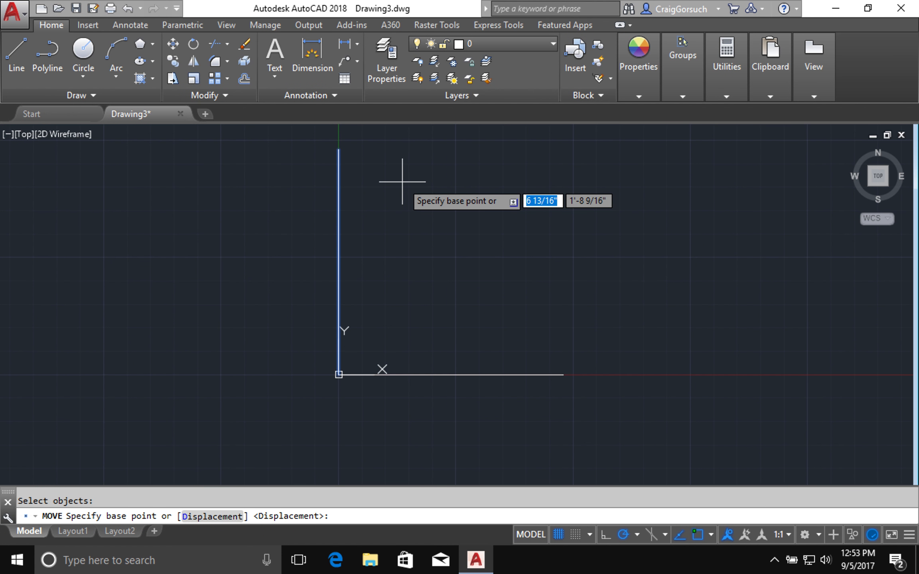
{"action": "left_click", "coordinate": [402, 182]}
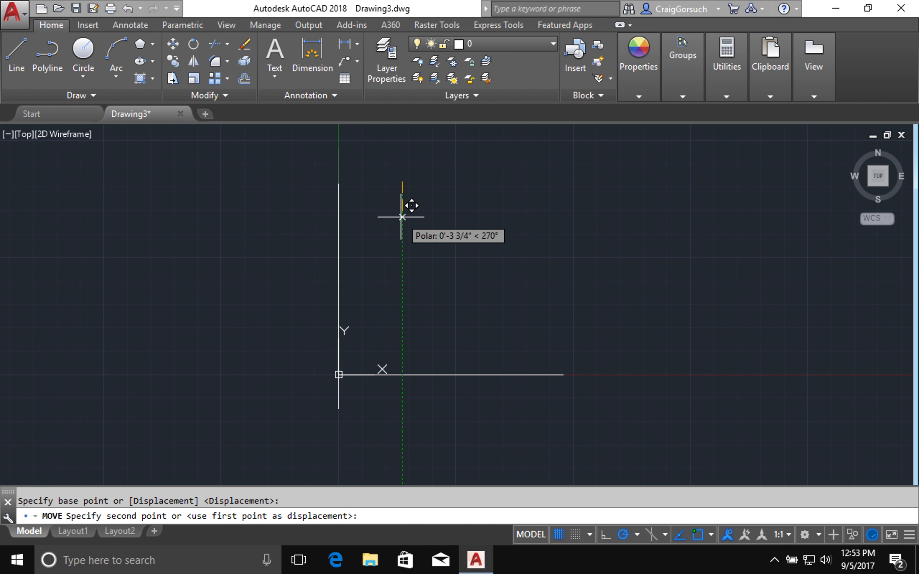
{"action": "type", "text": "12"}
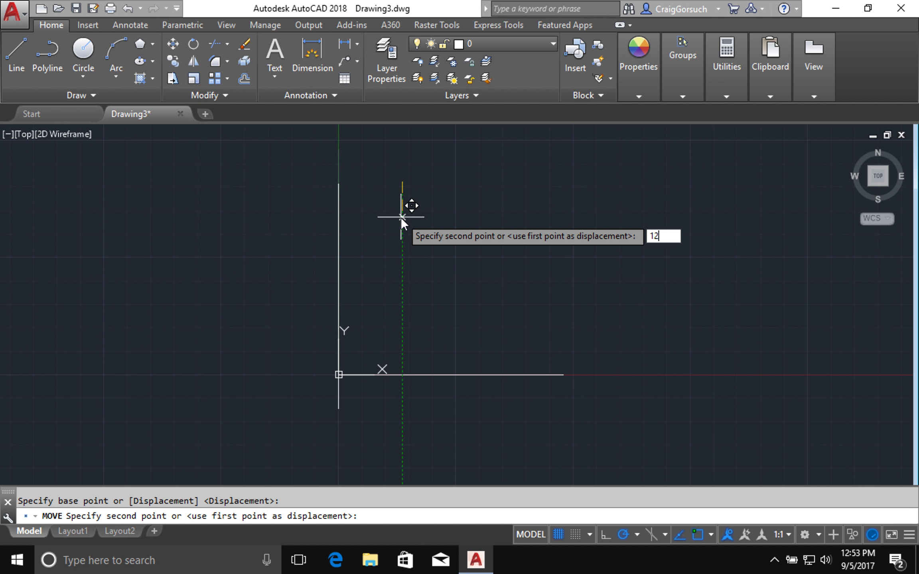
{"action": "key", "text": "Return"}
Step: Offset the vertical line 24 inches to the right, onto the far end of the horizontal line
{"action": "mouse_move", "coordinate": [411, 353]}
{"action": "middle_mouse_down"}
{"action": "mouse_move", "coordinate": [395, 246]}
{"action": "mouse_move", "coordinate": [393, 265]}
{"action": "middle_mouse_up"}
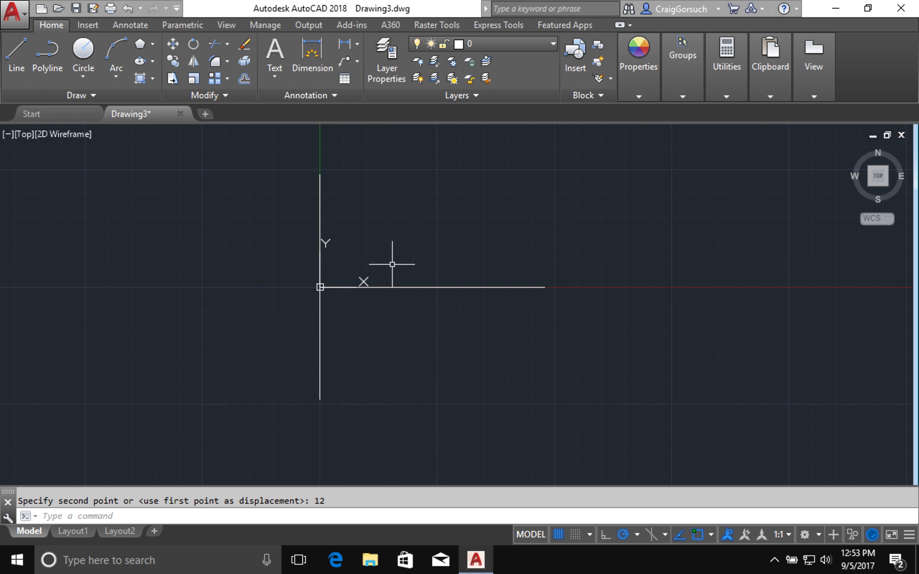
{"action": "type", "text": "of"}
{"action": "key", "text": "Return"}
{"action": "type", "text": "24"}
{"action": "key", "text": "Return"}
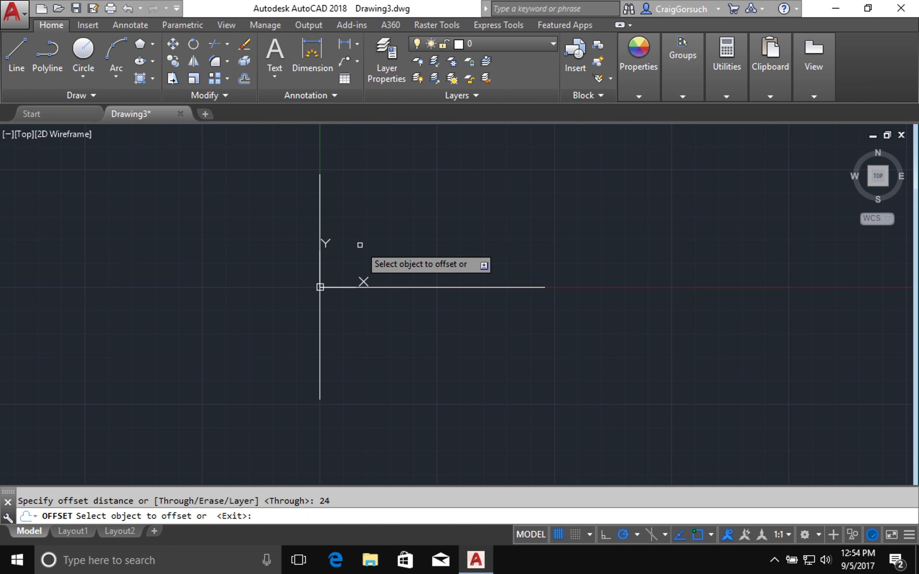
{"action": "left_click", "coordinate": [320, 177]}
{"action": "left_click", "coordinate": [397, 188]}
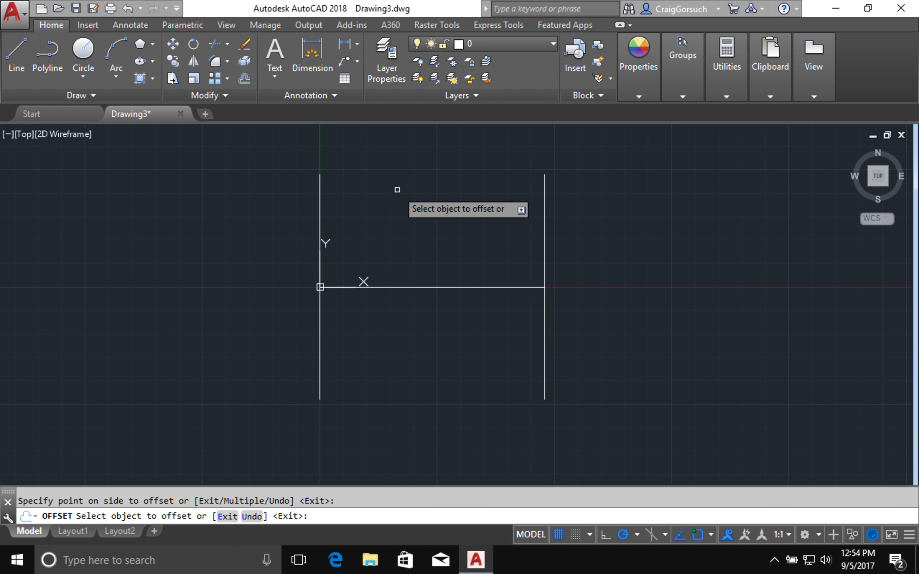
{"action": "key", "text": "Return"}
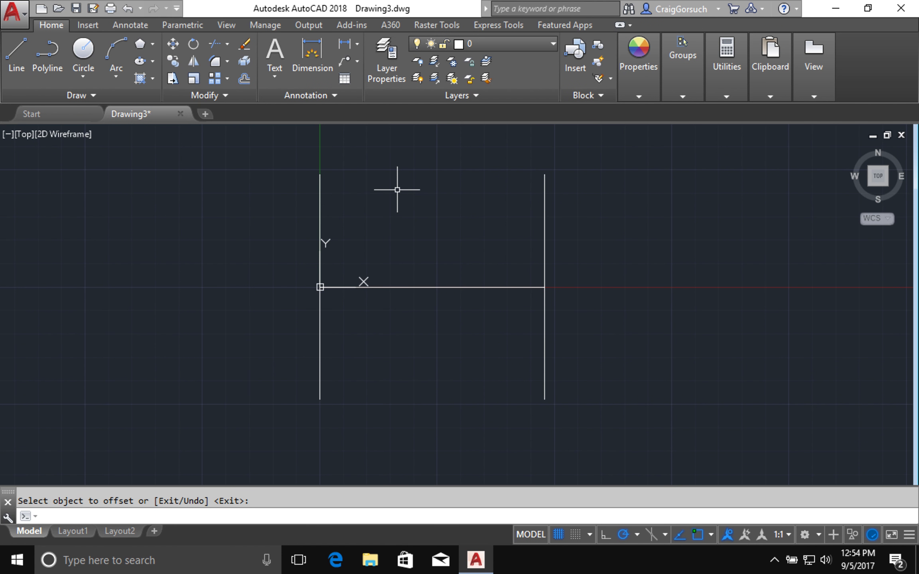
Step: Offset both outer vertical lines 4 inches inward
{"action": "key", "text": "Return"}
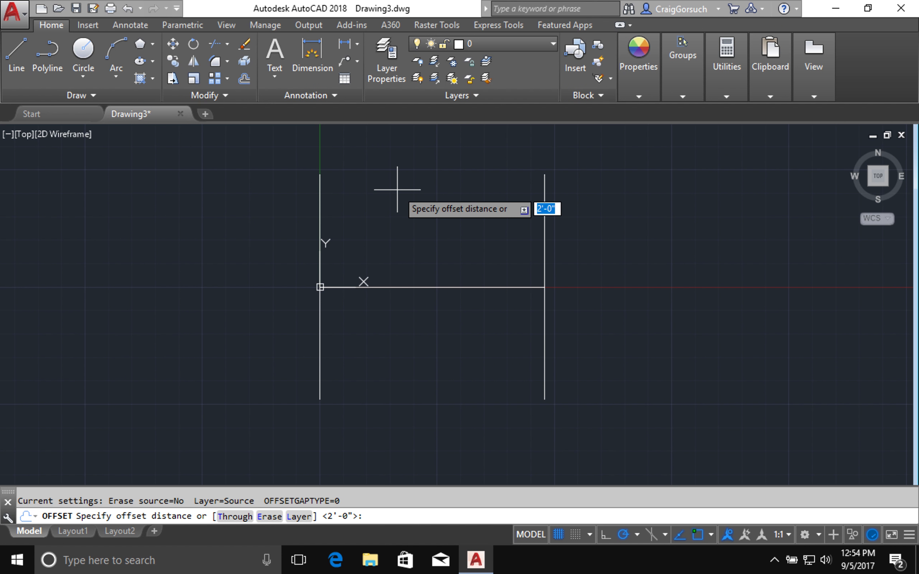
{"action": "type", "text": "4"}
{"action": "key", "text": "Return"}
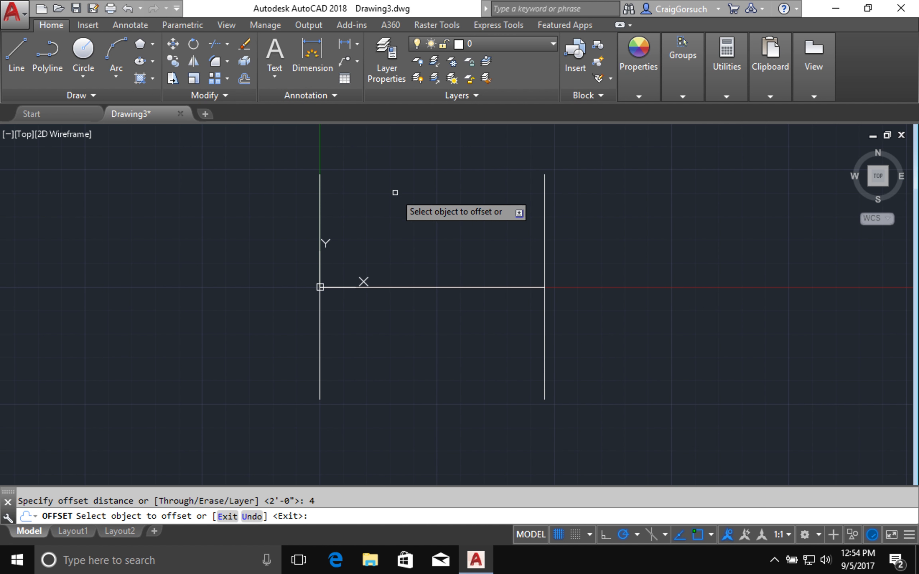
{"action": "left_click", "coordinate": [320, 208]}
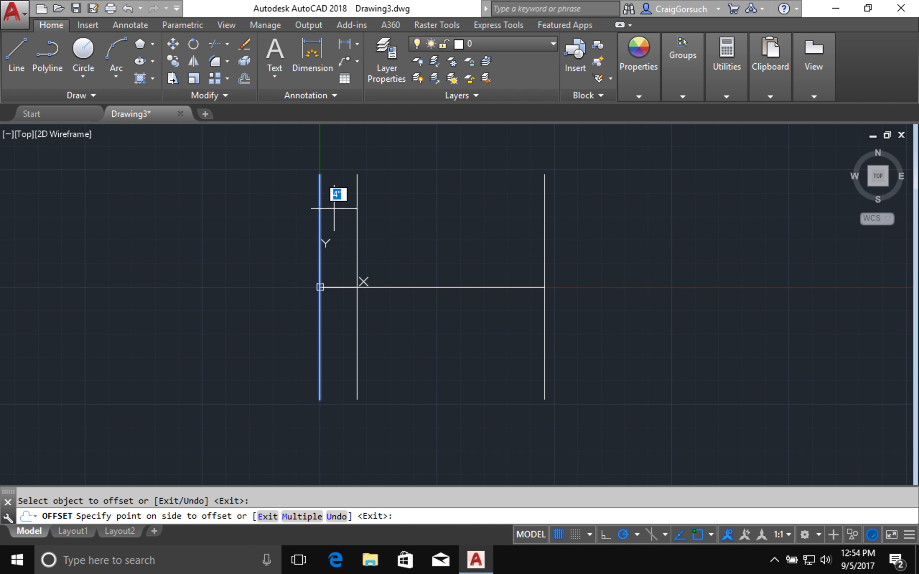
{"action": "left_click", "coordinate": [431, 202]}
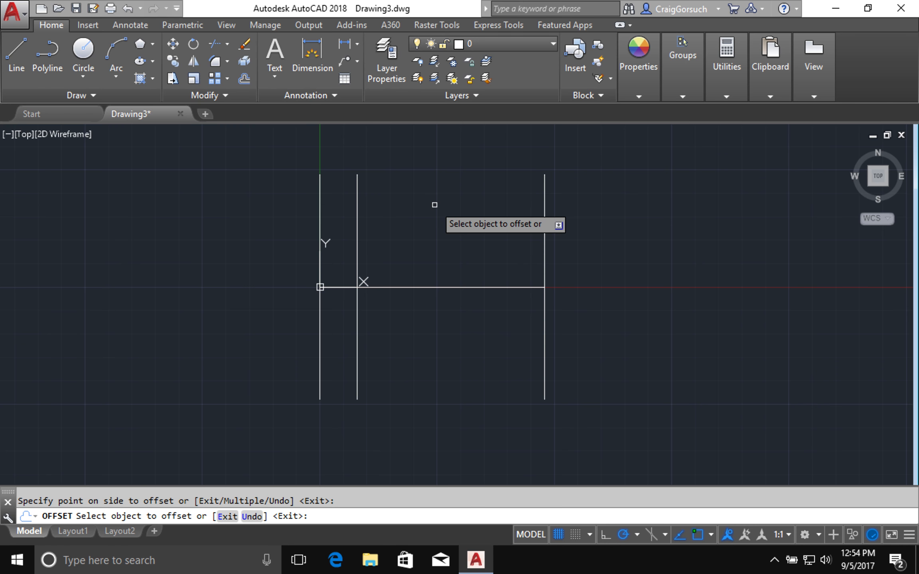
{"action": "left_click", "coordinate": [545, 228]}
{"action": "left_click", "coordinate": [498, 234]}
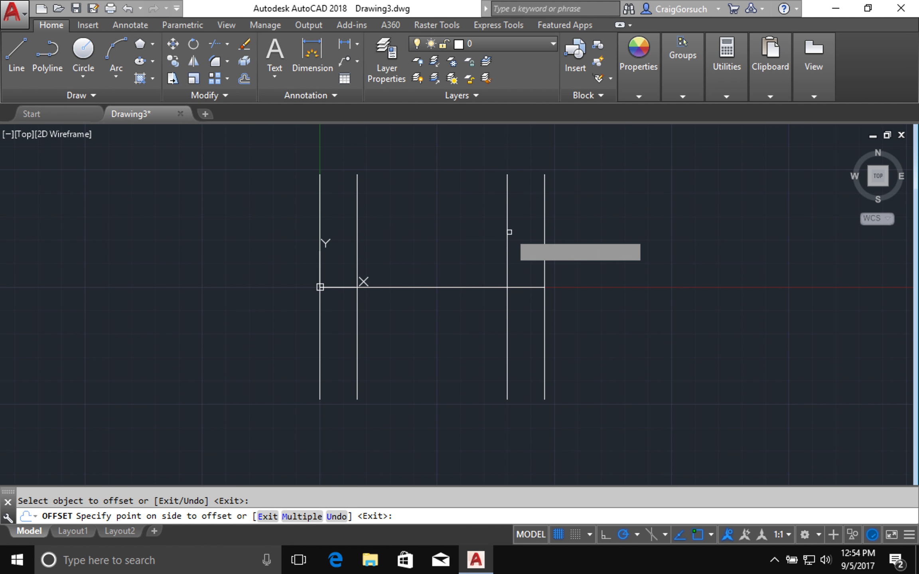
{"action": "key", "text": "Return"}
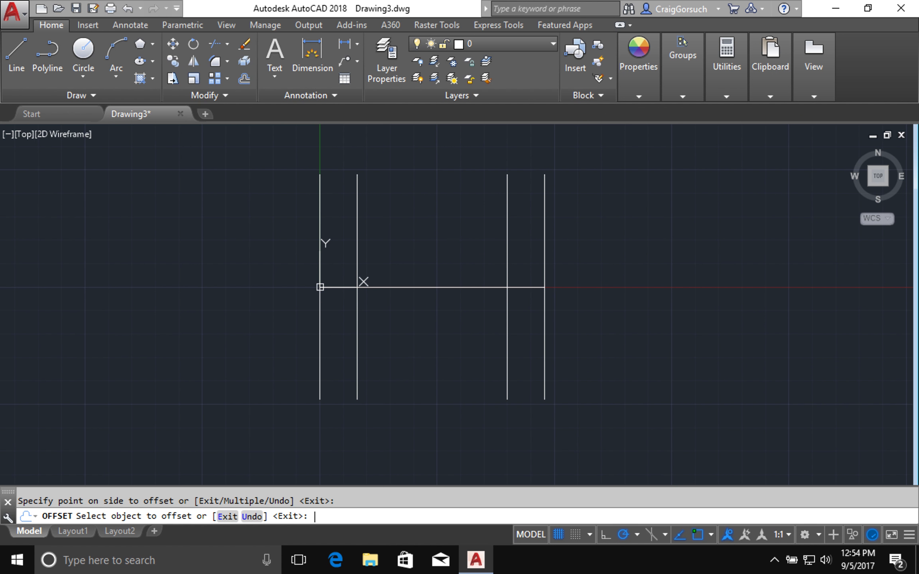
Step: Offset the horizontal centre line 8 inches to both sides, one copy above it and one below
{"action": "type", "text": "of"}
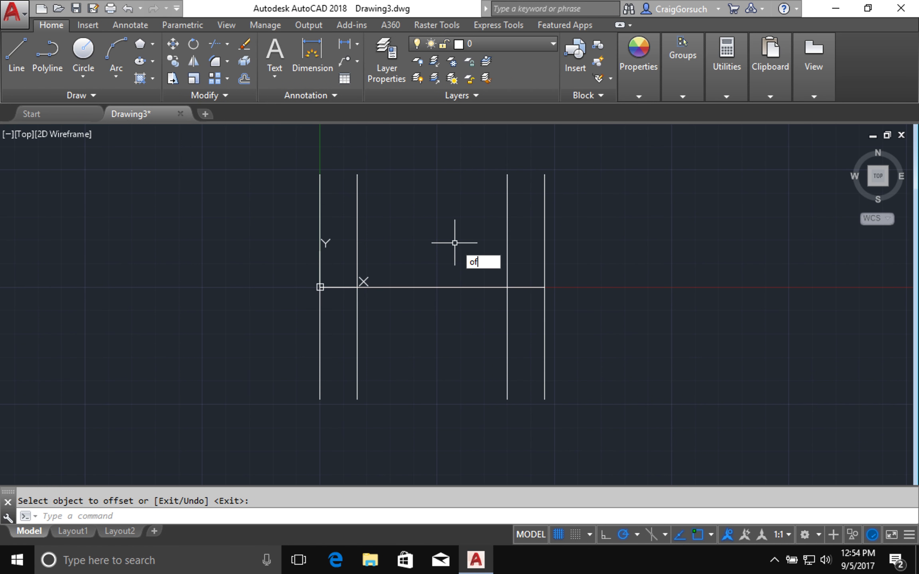
{"action": "key", "text": "Return"}
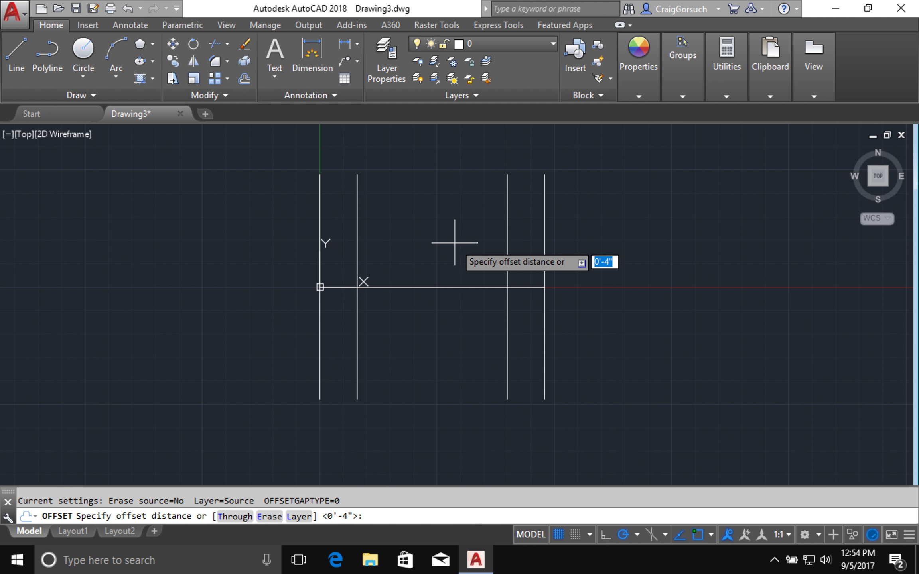
{"action": "type", "text": "8"}
{"action": "key", "text": "Return"}
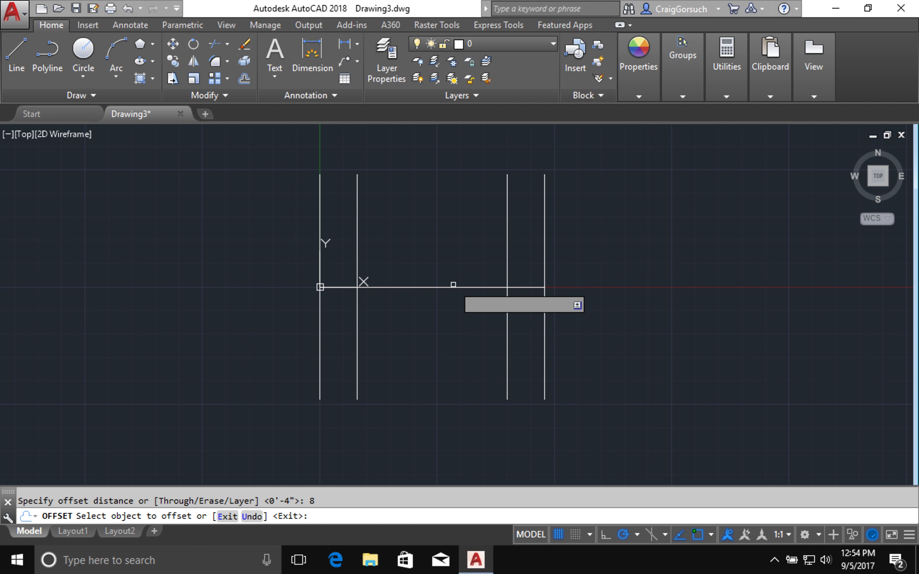
{"action": "left_click", "coordinate": [453, 287]}
{"action": "left_click", "coordinate": [454, 240]}
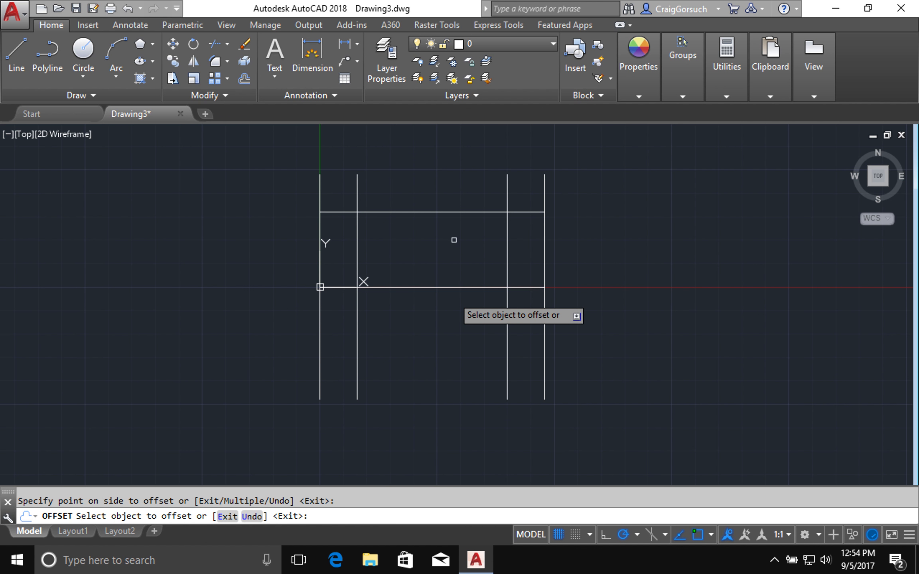
{"action": "left_click", "coordinate": [452, 287]}
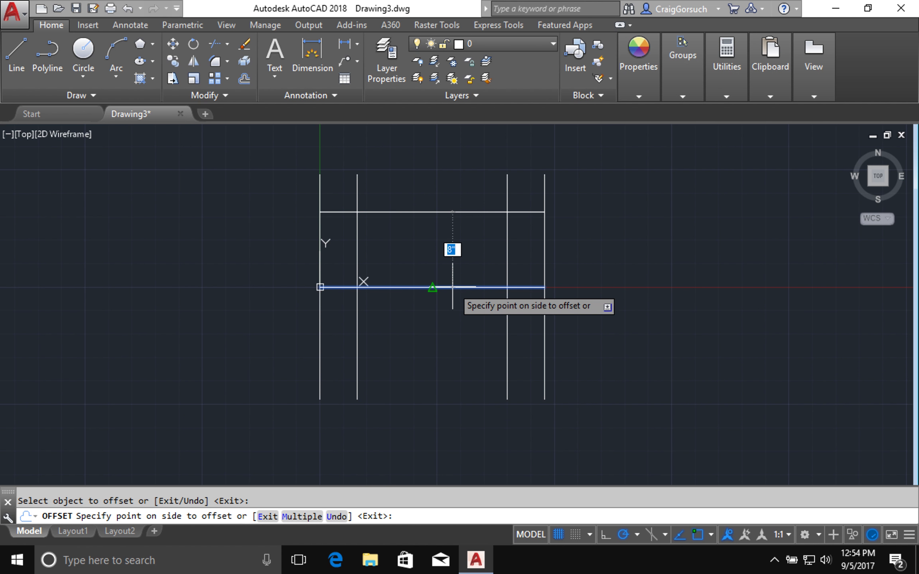
{"action": "left_click", "coordinate": [452, 322]}
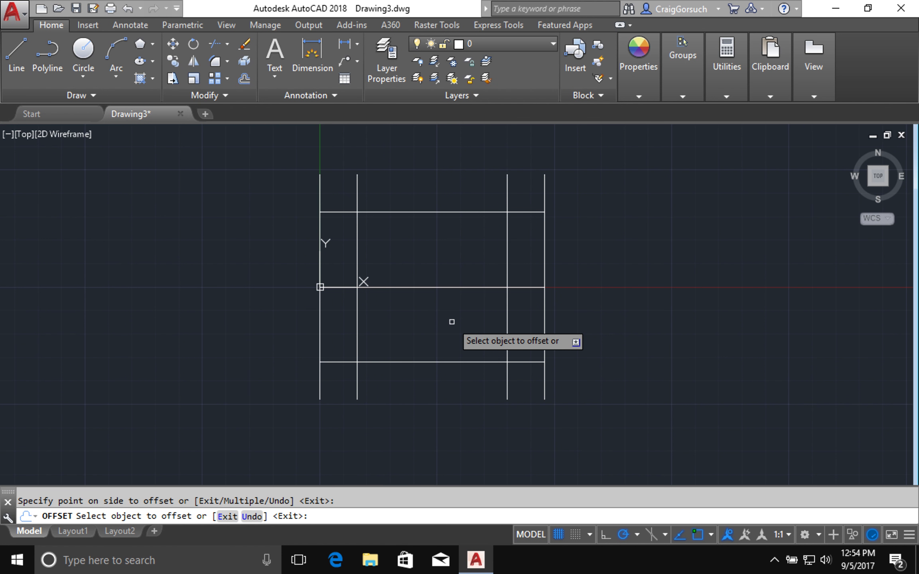
{"action": "key", "text": "Return"}
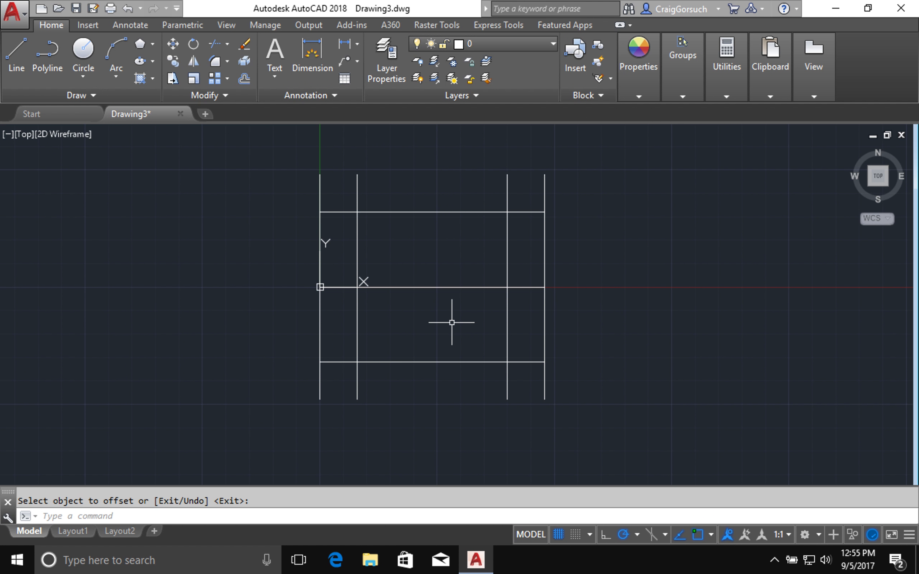
Step: Draw a 16-inch square rectangle between the upper-left and lower-right intersections of the inner vertical and offset horizontal lines
{"action": "type", "text": "rec"}
{"action": "key", "text": "Return"}
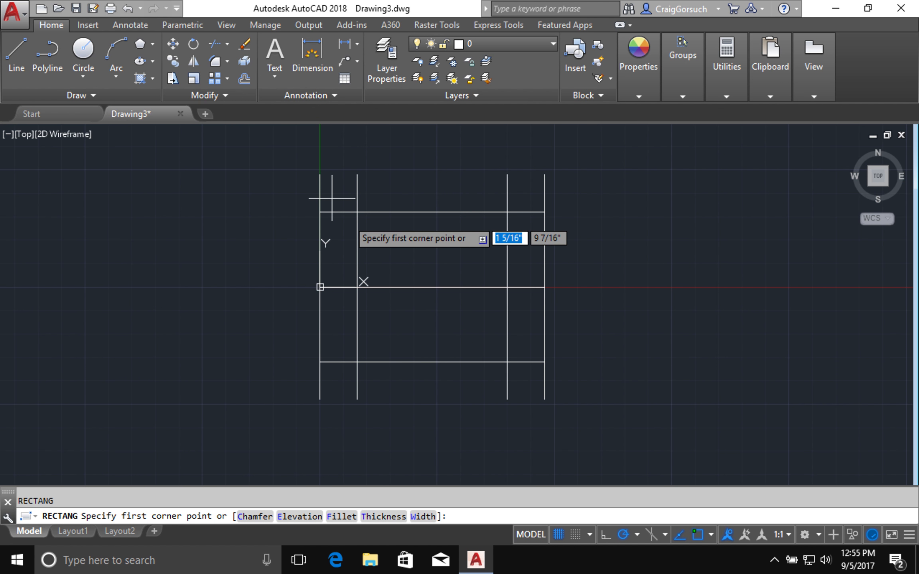
{"action": "left_click", "coordinate": [357, 212]}
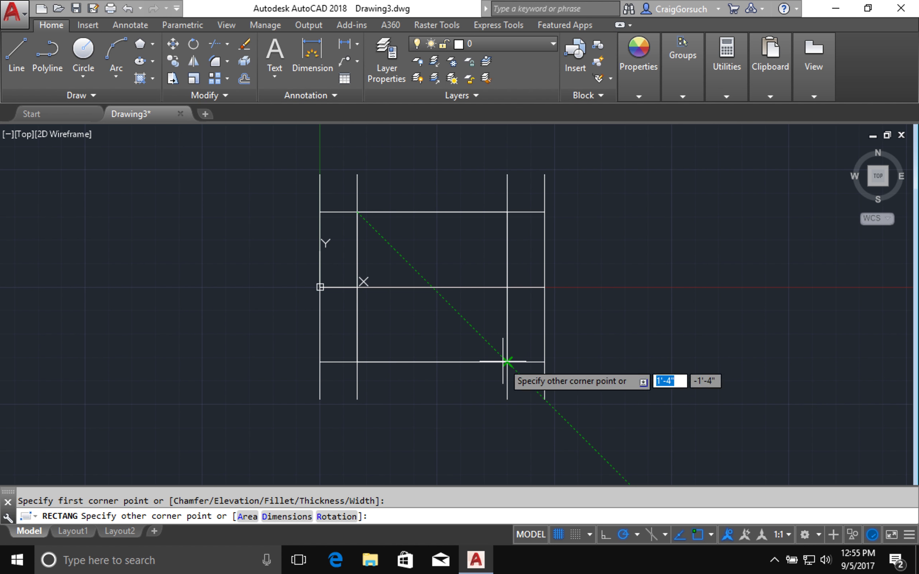
{"action": "left_click", "coordinate": [507, 362]}
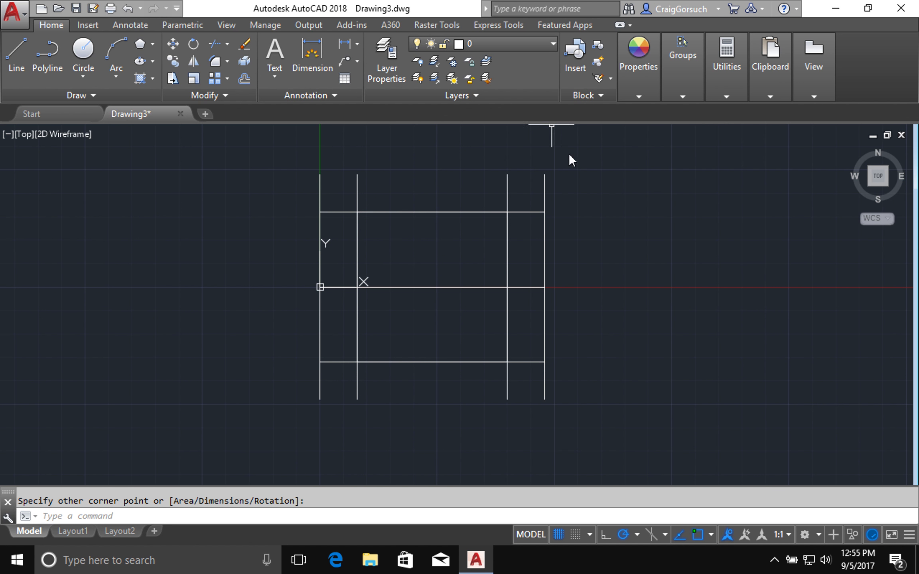
Step: Erase all vertical and horizontal construction lines, keeping only the square rectangle
{"action": "type", "text": "e"}
{"action": "key", "text": "Return"}
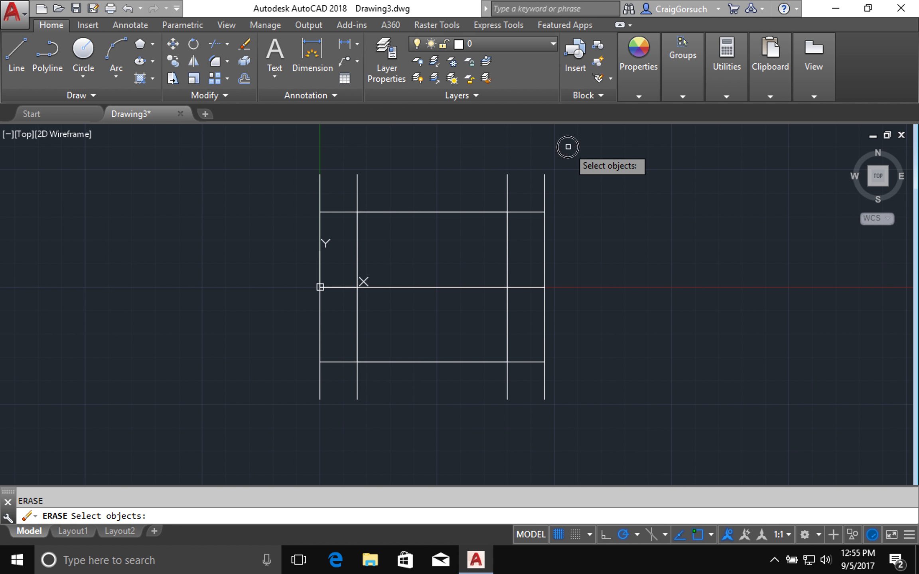
{"action": "left_click", "coordinate": [567, 146]}
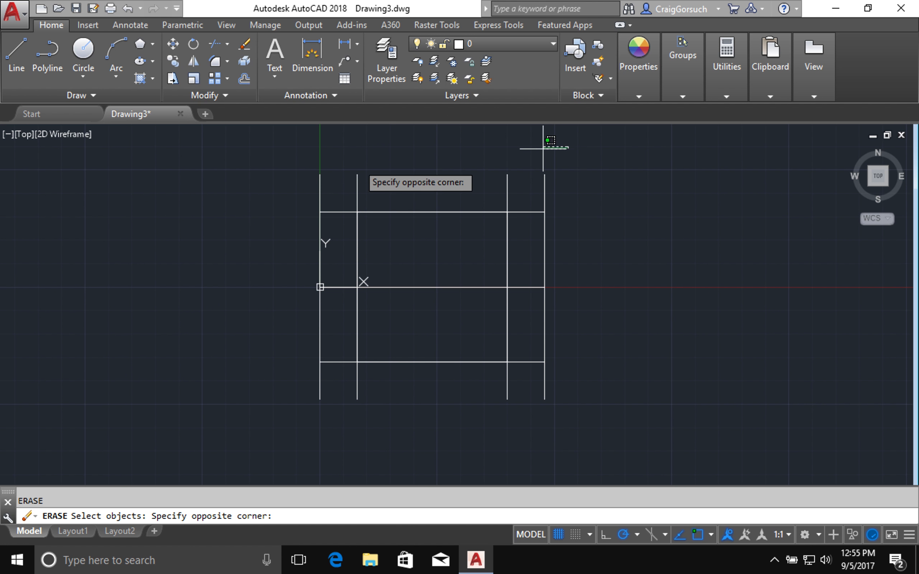
{"action": "left_click", "coordinate": [179, 192]}
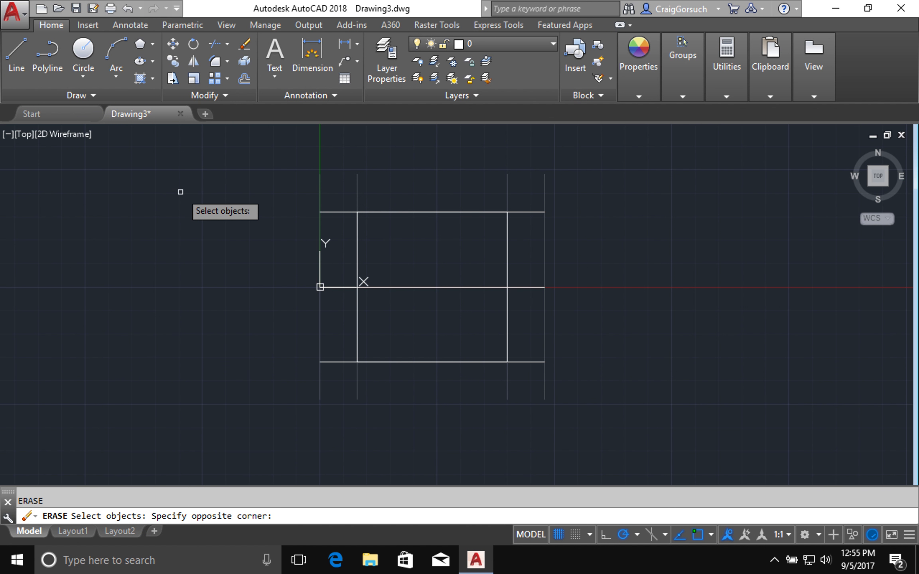
{"action": "left_click", "coordinate": [672, 168]}
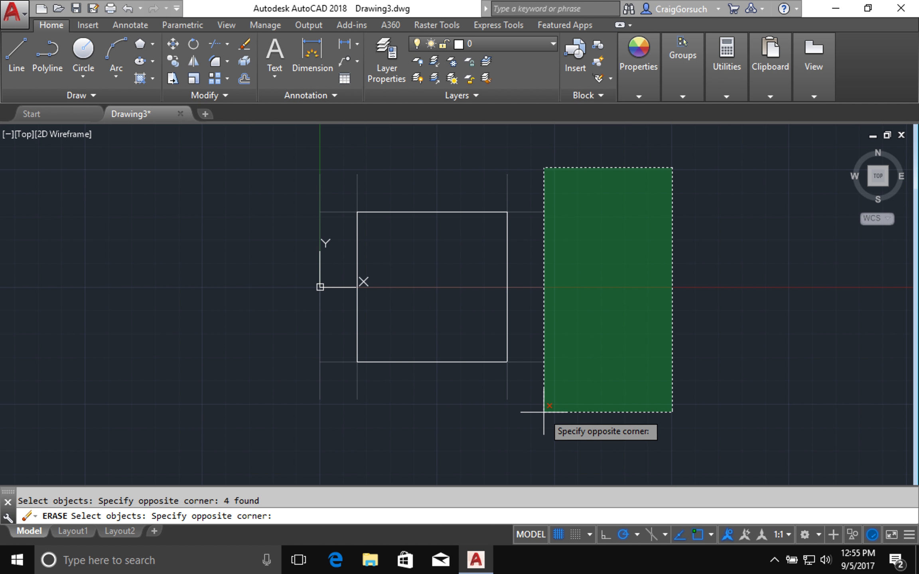
{"action": "left_click", "coordinate": [526, 416]}
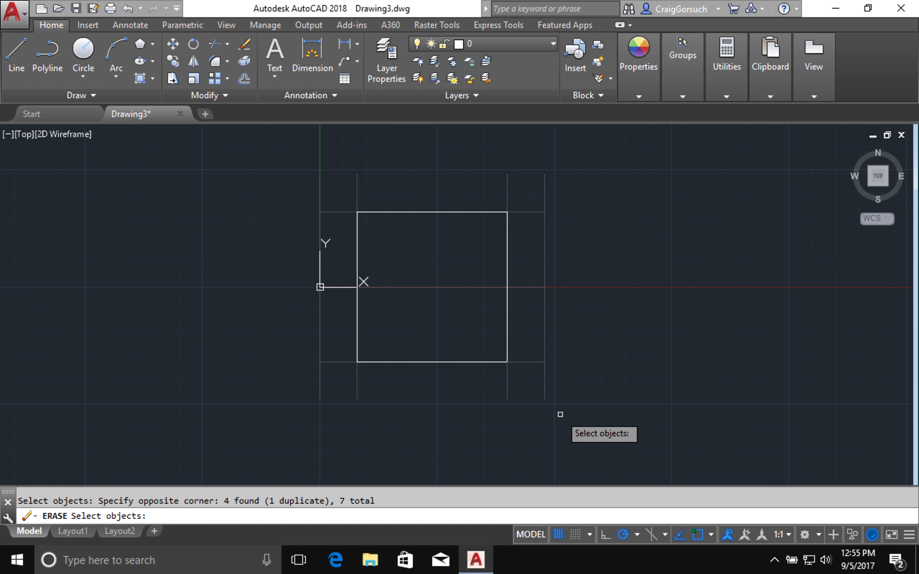
{"action": "key", "text": "Return"}
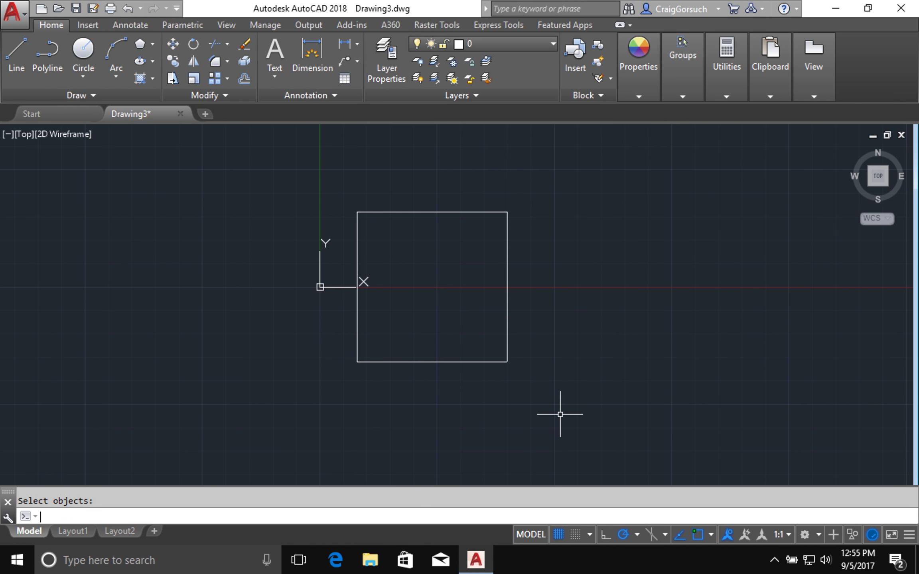
Step: Offset the square 0.75 inch inward to form the inner rim
{"action": "type", "text": "off"}
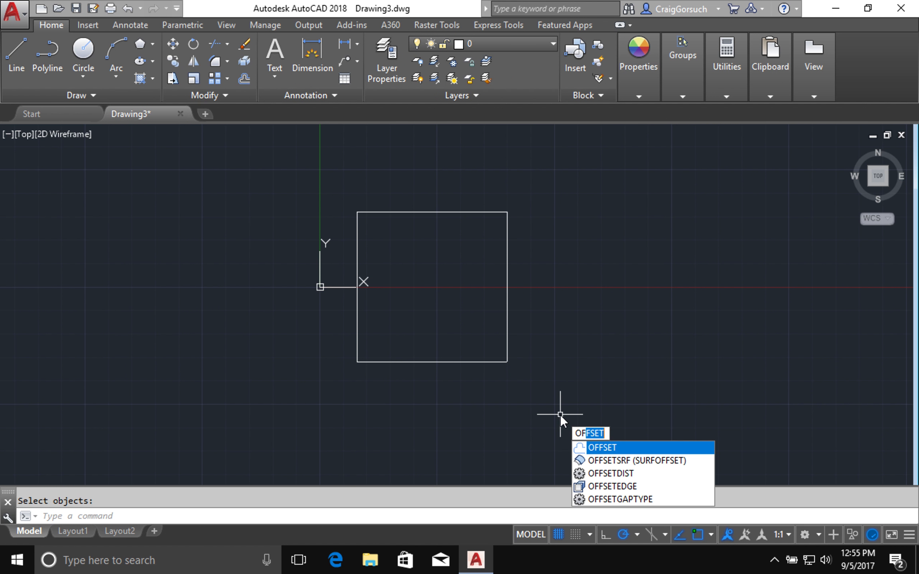
{"action": "key", "text": "Return"}
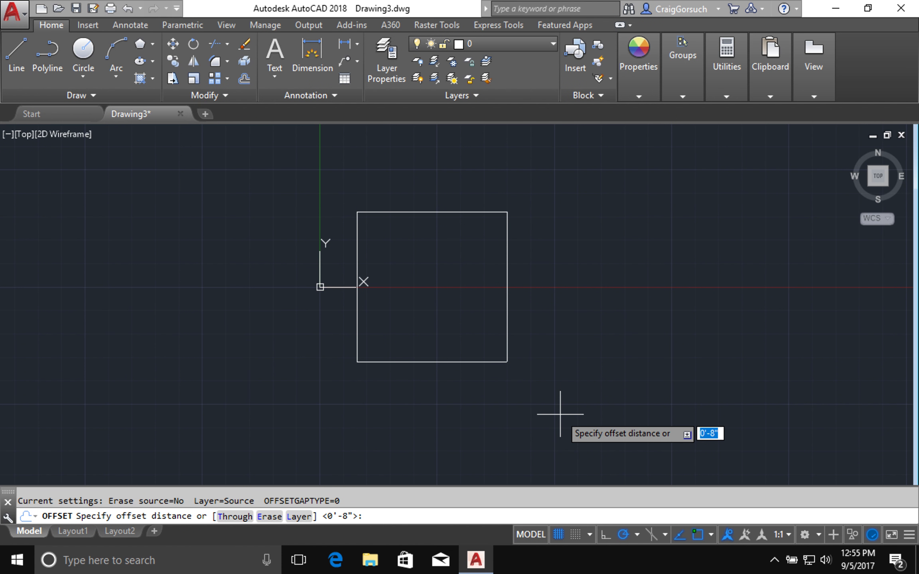
{"action": "type", "text": "0.75"}
{"action": "key", "text": "Return"}
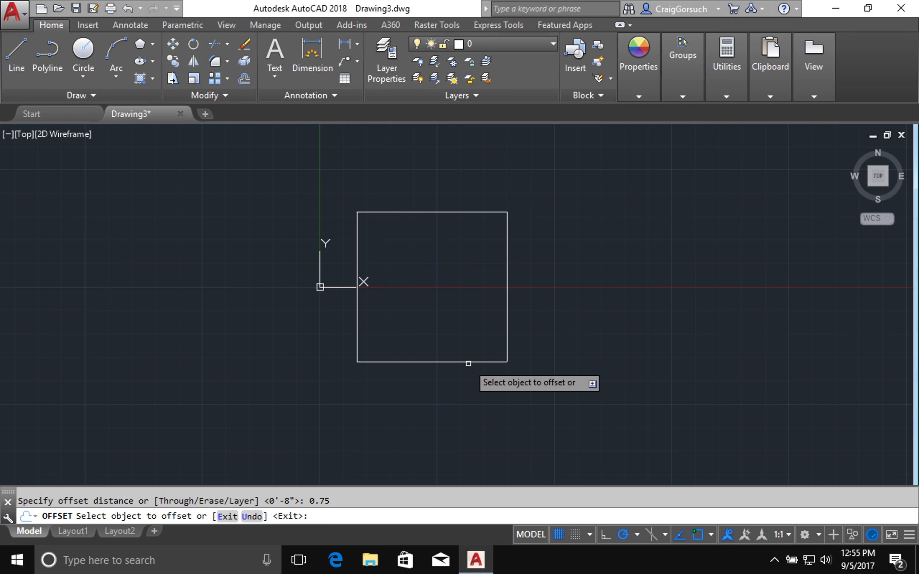
{"action": "left_click", "coordinate": [466, 362]}
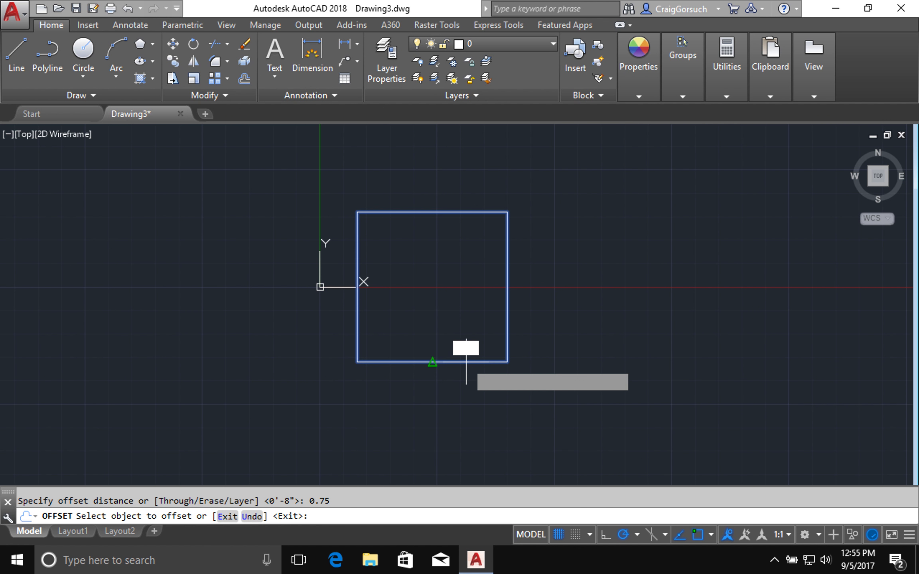
{"action": "left_click", "coordinate": [470, 299]}
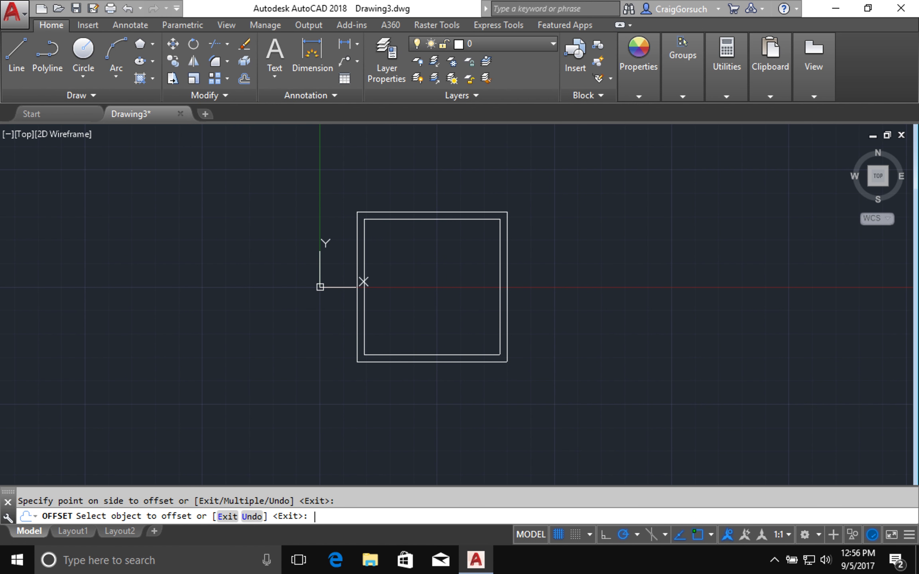
{"action": "key", "text": "Return"}
Step: Offset the inner rim square 4-3/4 inches inward to create a small helper square
{"action": "key", "text": "Return"}
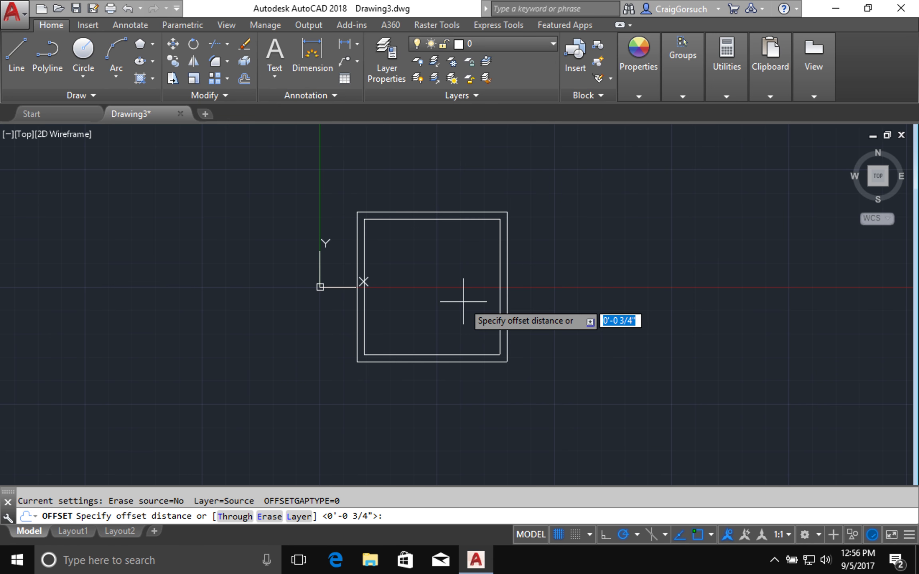
{"action": "type", "text": "4-"}
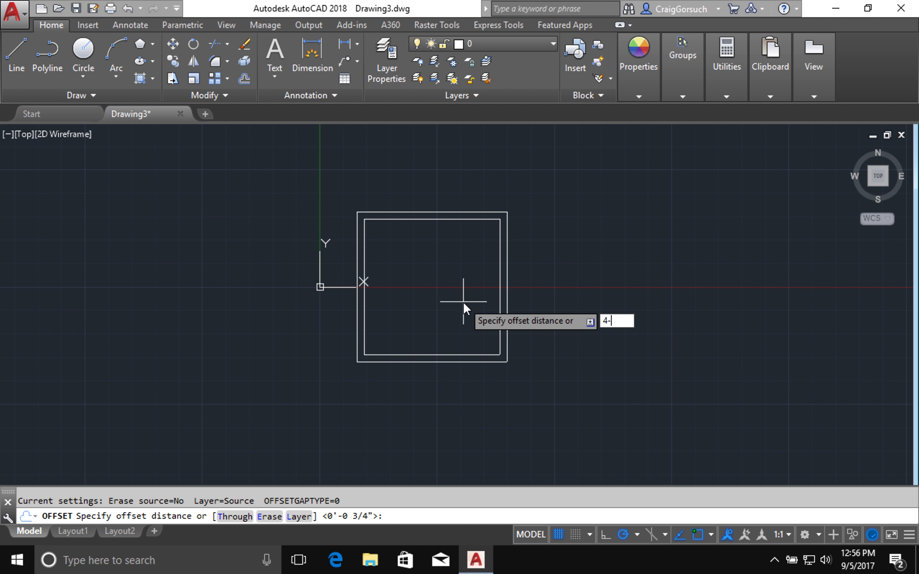
{"action": "type", "text": "3/4"}
{"action": "key", "text": "Return"}
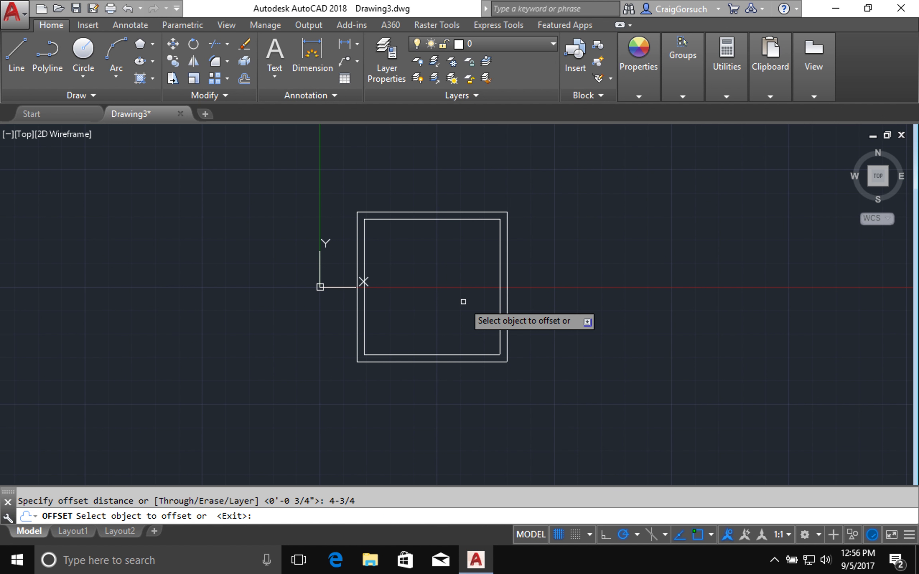
{"action": "left_click", "coordinate": [458, 356]}
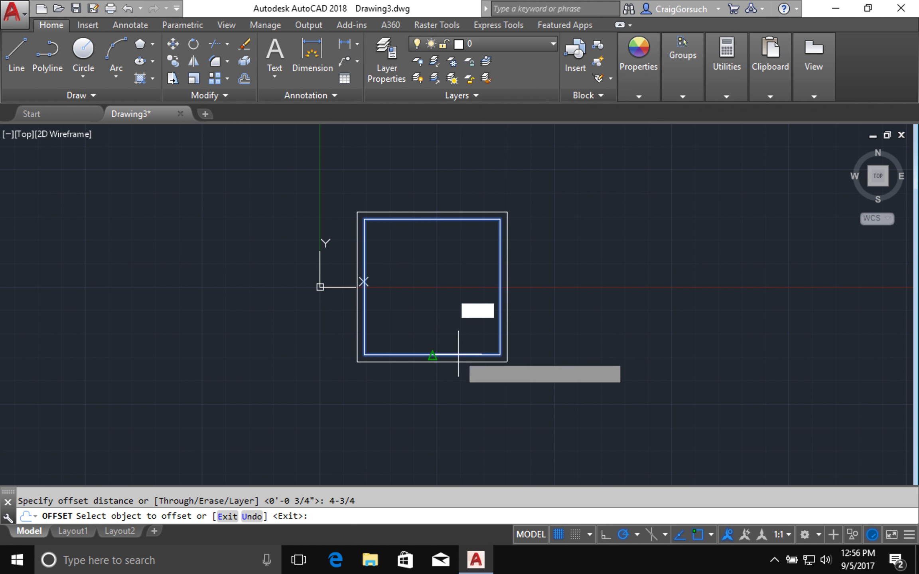
{"action": "left_click", "coordinate": [456, 317]}
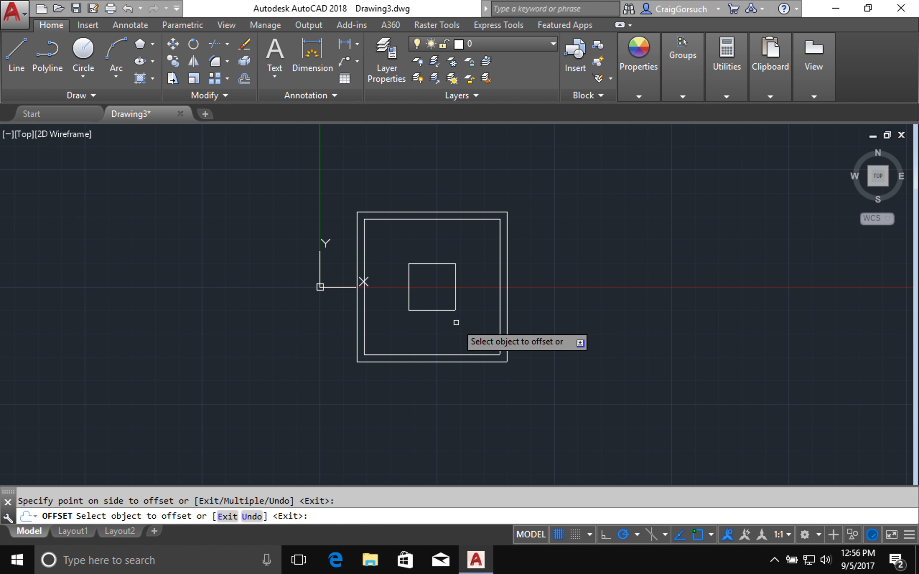
{"action": "key", "text": "Return"}
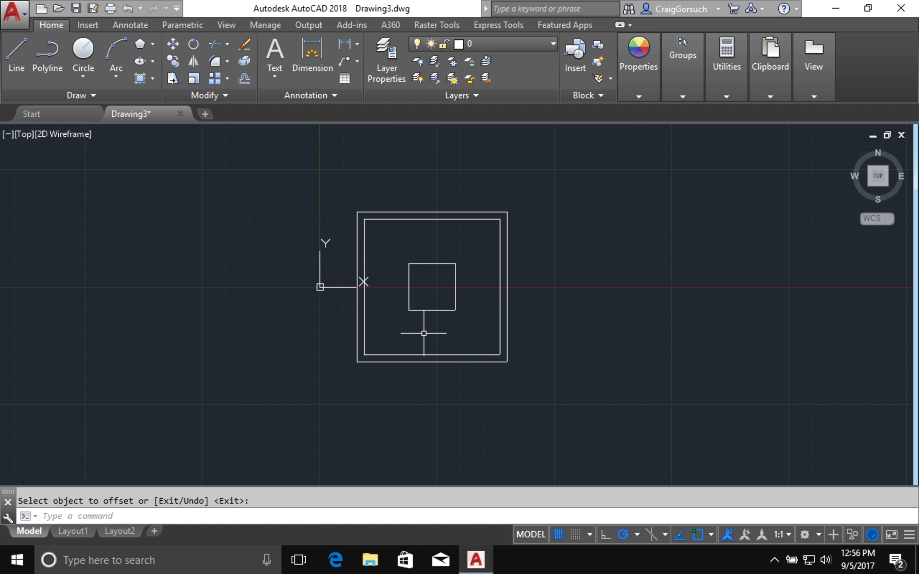
Step: Draw a circle of 1-inch radius centred on the midpoint of the small helper square's left side
{"action": "type", "text": "c"}
{"action": "key", "text": "Return"}
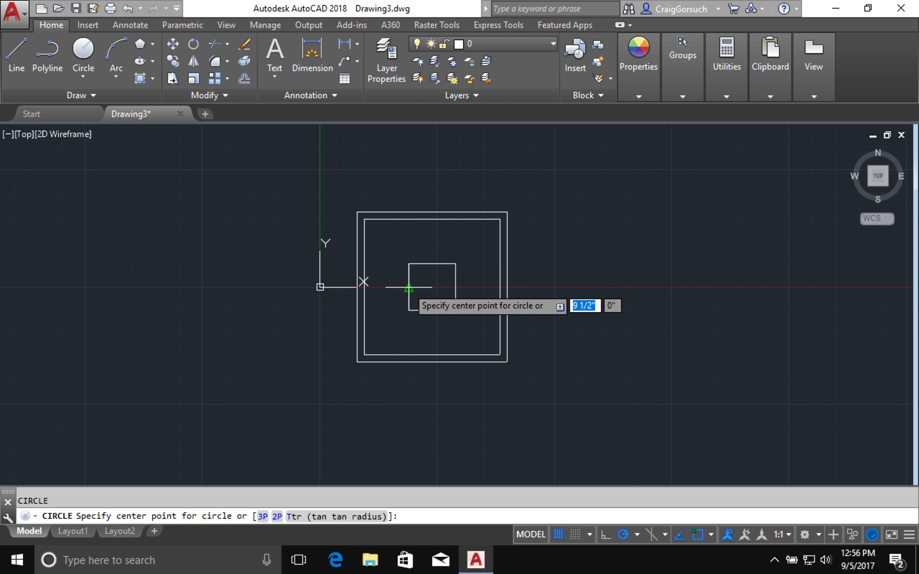
{"action": "left_click", "coordinate": [409, 287]}
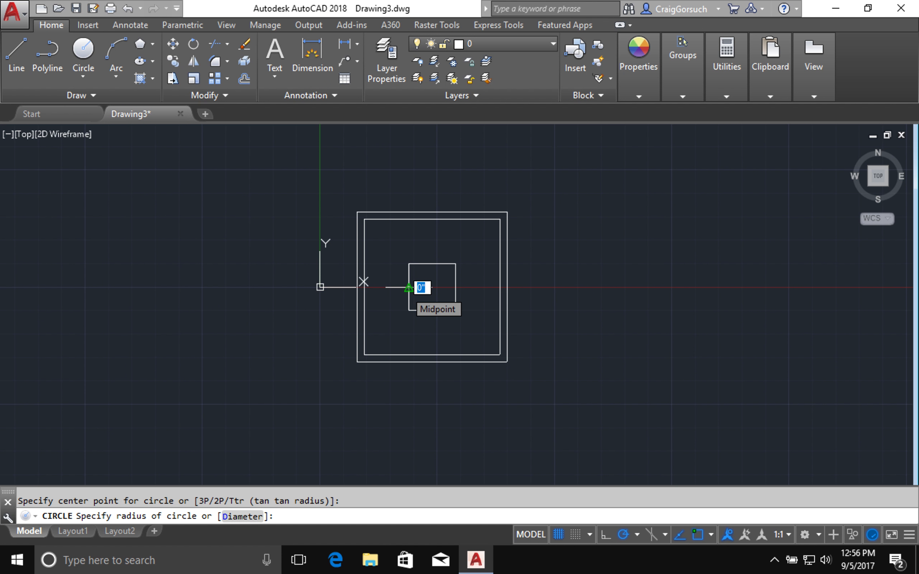
{"action": "type", "text": "1"}
{"action": "key", "text": "Return"}
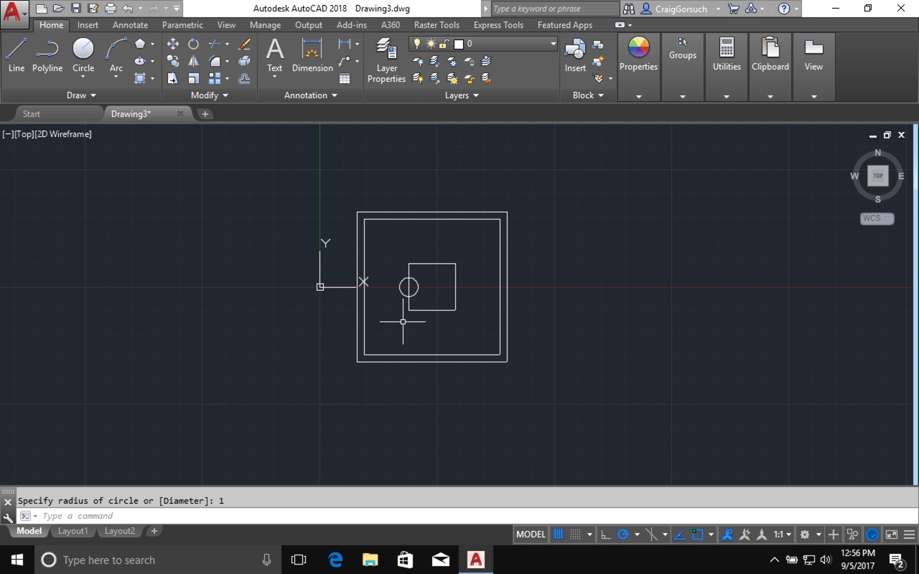
Step: Erase the small helper square, leaving the drain circle inside the two larger squares
{"action": "left_click", "coordinate": [429, 313]}
{"action": "left_click", "coordinate": [420, 334]}
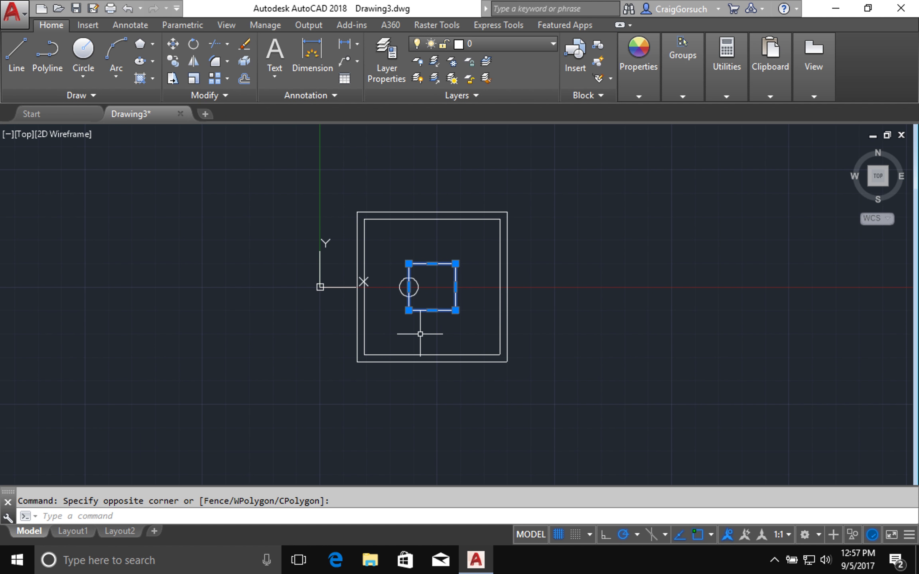
{"action": "type", "text": "e"}
{"action": "key", "text": "Return"}
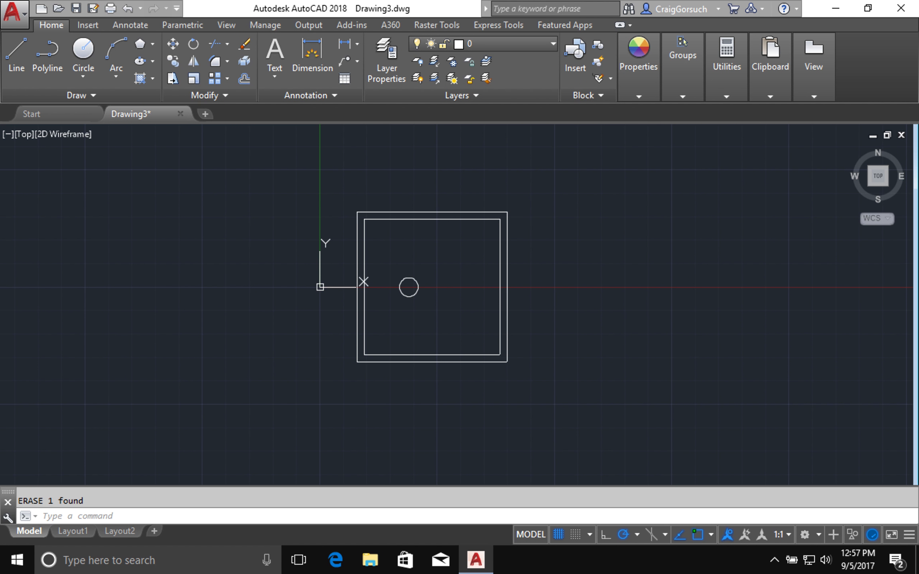
Step: Save the drawing in the Documents folder under the file name Lavatory Square
{"action": "key", "text": "ctrl+s"}
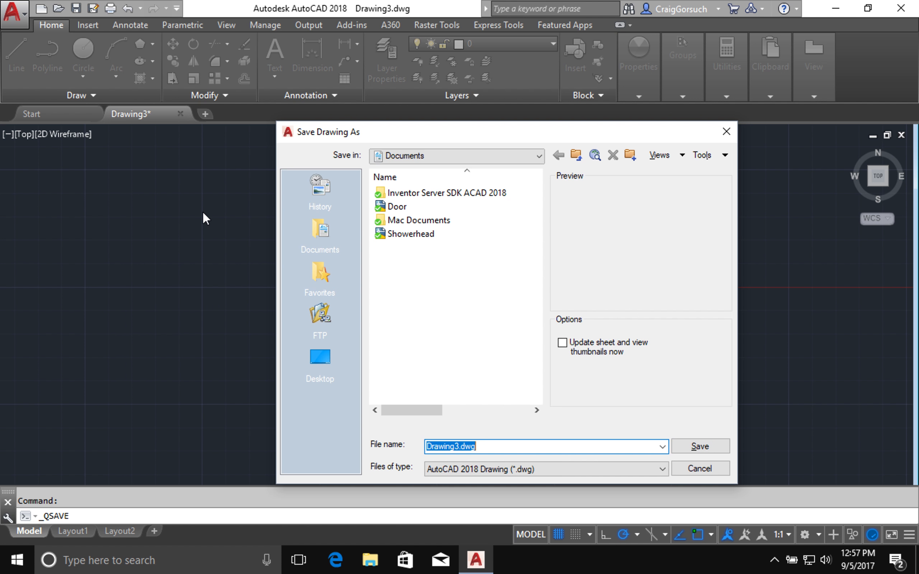
{"action": "type", "text": "Sing"}
{"action": "key", "text": "BackSpace"}
{"action": "type", "text": "k"}
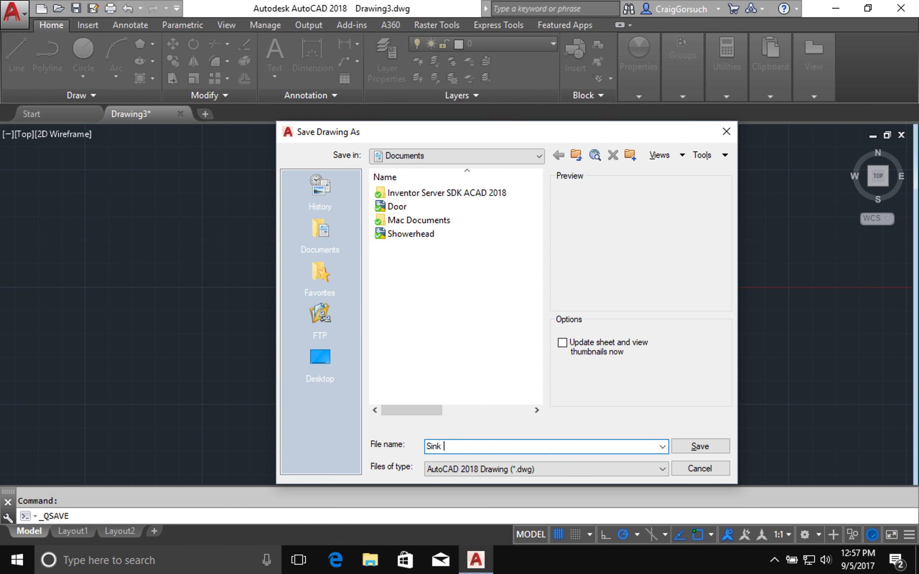
{"action": "type", "text": " Square"}
{"action": "key", "text": "BackSpace"}
{"action": "key", "text": "BackSpace"}
{"action": "key", "text": "BackSpace"}
{"action": "key", "text": "BackSpace"}
{"action": "key", "text": "BackSpace"}
{"action": "key", "text": "BackSpace"}
{"action": "key", "text": "BackSpace"}
{"action": "key", "text": "BackSpace"}
{"action": "key", "text": "BackSpace"}
{"action": "key", "text": "BackSpace"}
{"action": "key", "text": "BackSpace"}
{"action": "type", "text": "Lavatory Square"}
{"action": "key", "text": "ctrl+a"}
{"action": "key", "text": "Return"}
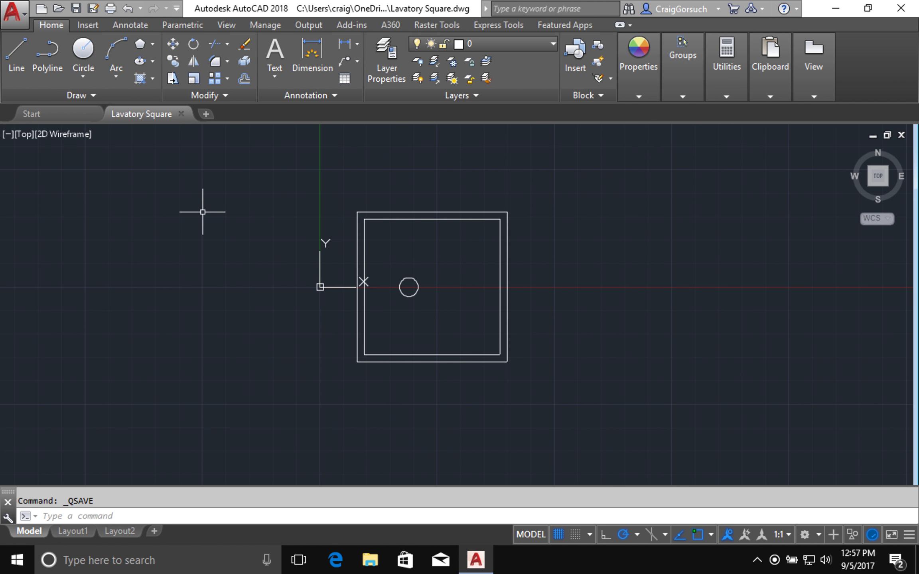
{"action": "key", "text": "ctrl+Left"}
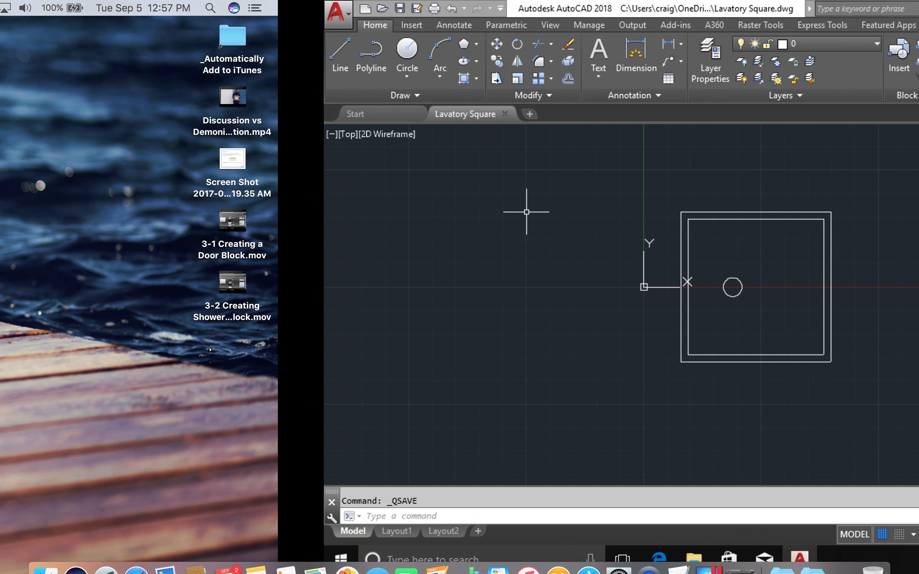